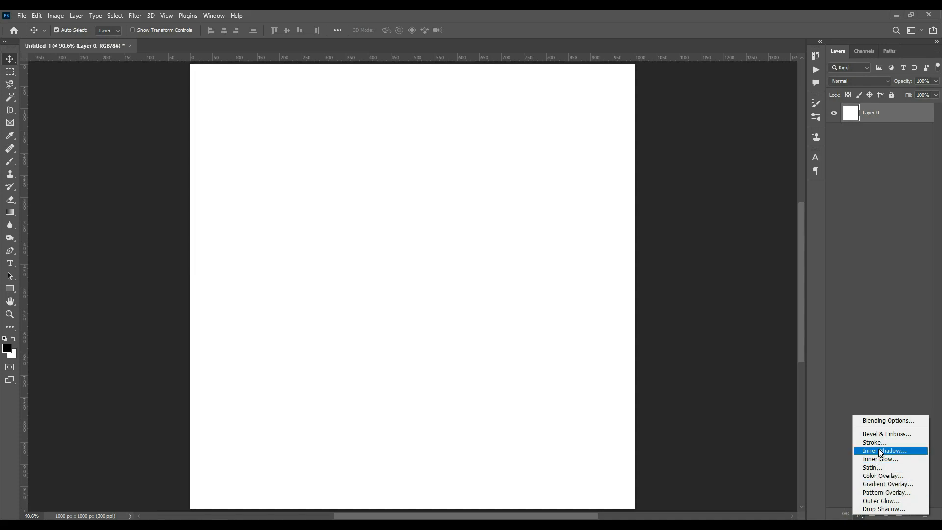
Step: Check the document's width and height in the Image Size dialog
{"action": "left_click", "coordinate": [543, 302]}
{"action": "key", "text": "ctrl+alt+i"}
{"action": "left_click", "coordinate": [525, 233]}
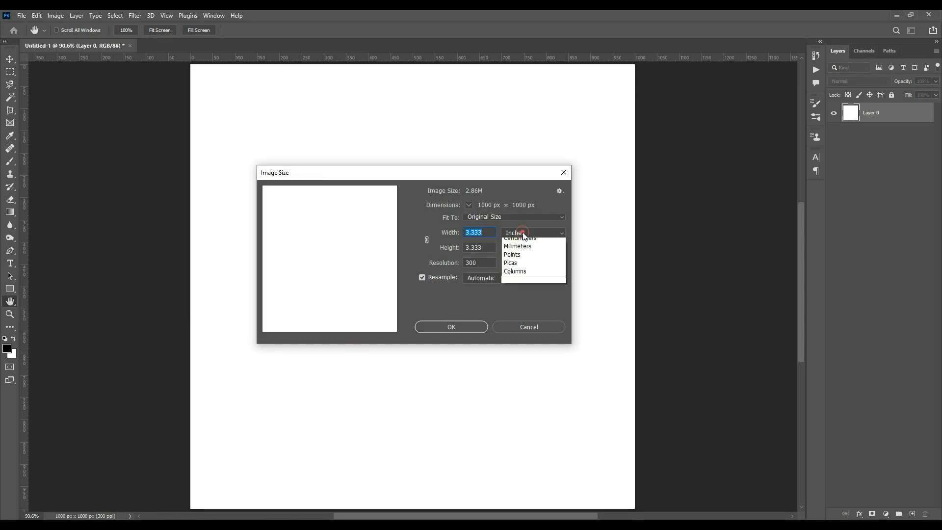
{"action": "left_click", "coordinate": [520, 249]}
{"action": "left_click", "coordinate": [476, 326]}
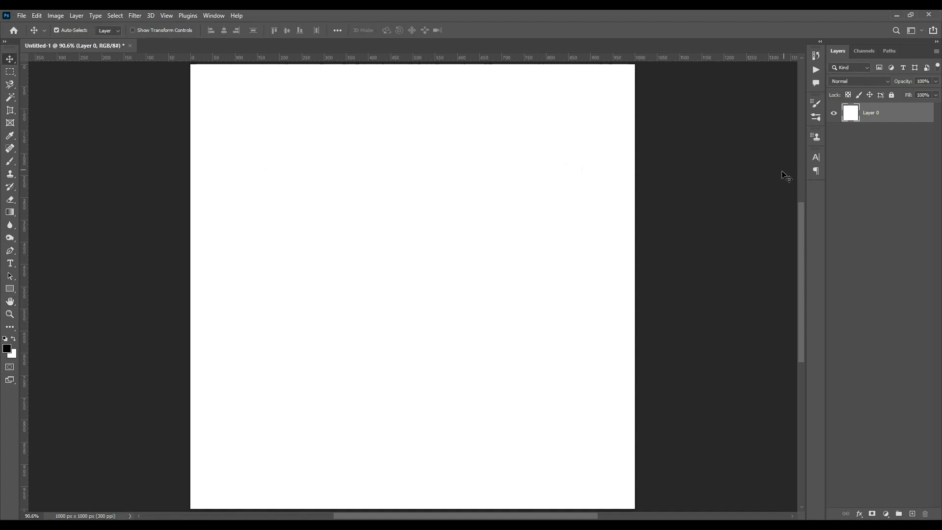
Step: Apply a radial orange-to-brown Gradient Overlay to the white background layer at 100% opacity and 150% scale
{"action": "left_click", "coordinate": [860, 513]}
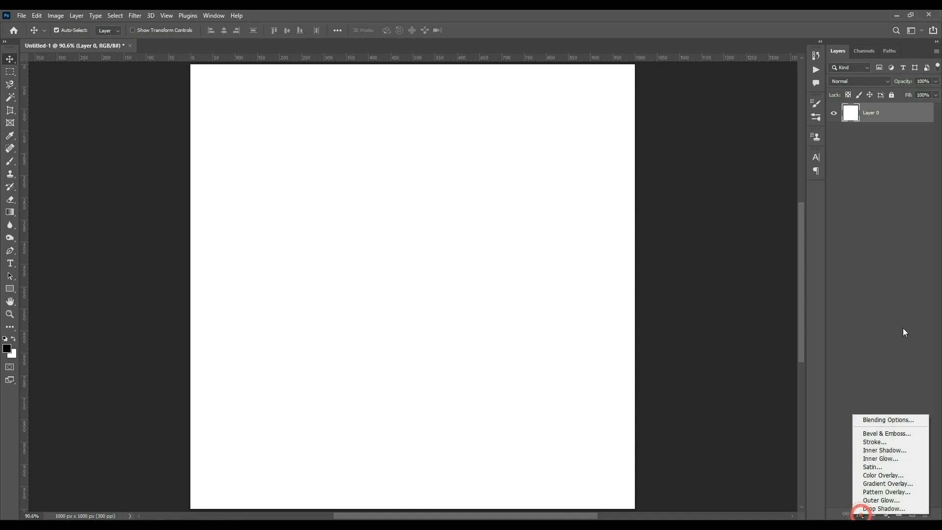
{"action": "left_click", "coordinate": [889, 484]}
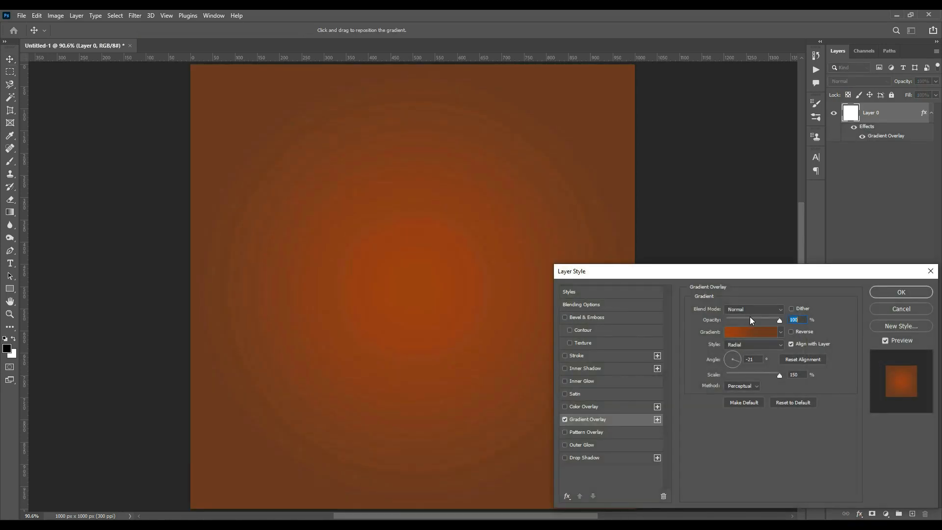
{"action": "left_click_drag", "start_coordinate": [752, 277], "coordinate": [758, 239]}
{"action": "left_click", "coordinate": [751, 294]}
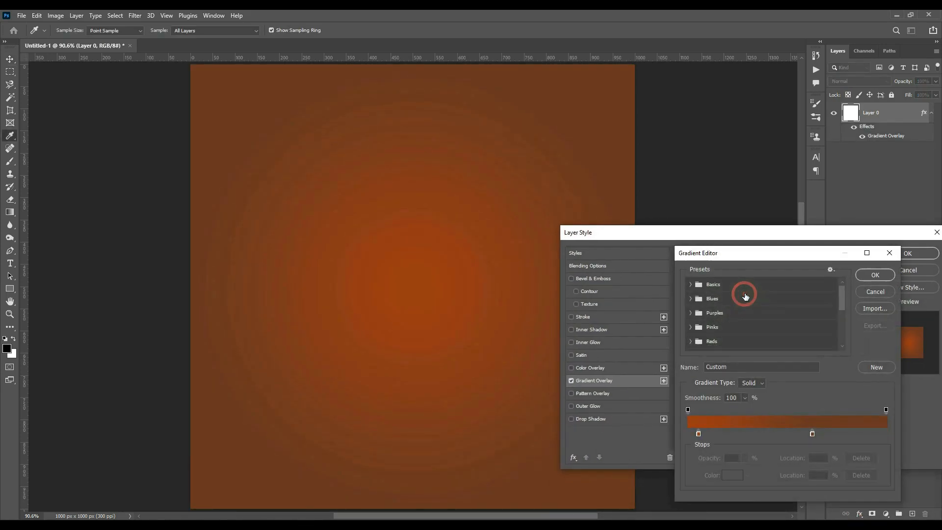
{"action": "left_click", "coordinate": [875, 275]}
{"action": "left_click", "coordinate": [896, 254]}
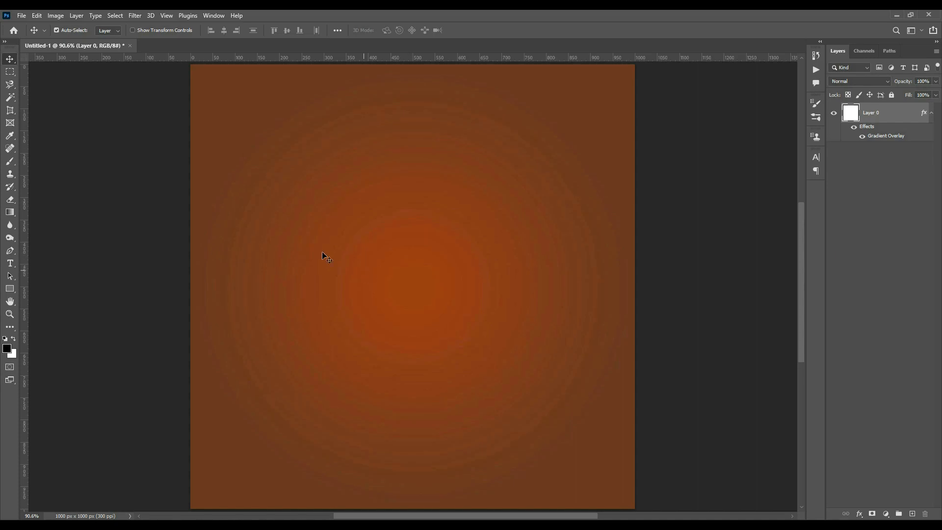
Step: Add the text "SHAN" near the middle of the canvas in white Arial Black
{"action": "left_click", "coordinate": [9, 263]}
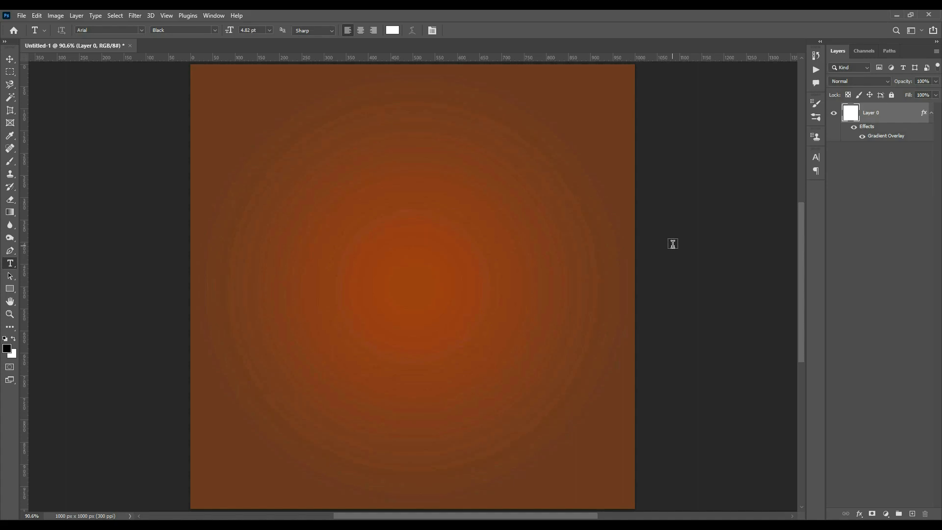
{"action": "left_click", "coordinate": [11, 266]}
{"action": "left_click", "coordinate": [42, 263]}
{"action": "left_click", "coordinate": [343, 261]}
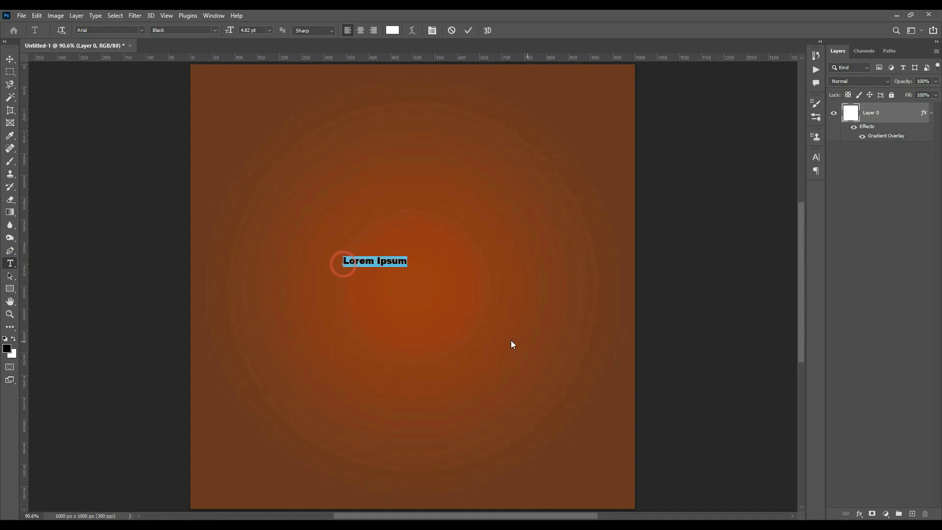
{"action": "type", "text": "SHAN"}
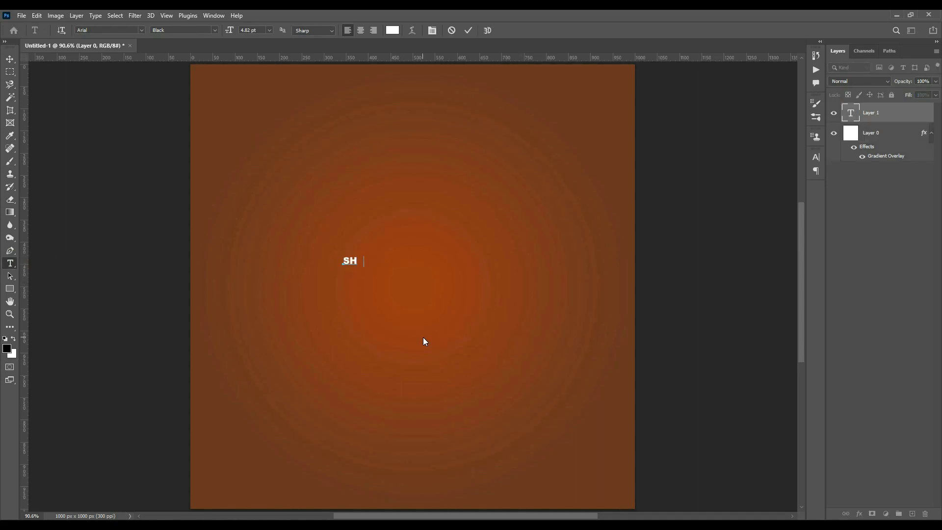
Step: Scale the SHAN text up to about 892% and centre it on the canvas at 500 px, 500 px
{"action": "left_click", "coordinate": [9, 59]}
{"action": "key", "text": "ctrl+t"}
{"action": "left_click_drag", "start_coordinate": [371, 256], "coordinate": [594, 147]}
{"action": "left_click_drag", "start_coordinate": [505, 212], "coordinate": [446, 271]}
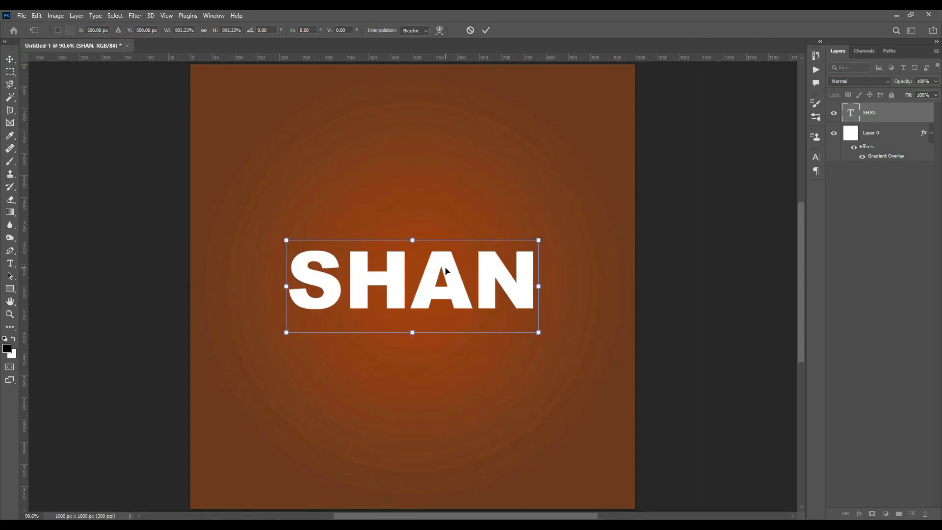
{"action": "key", "text": "Return"}
{"action": "key", "text": "ctrl+1"}
{"action": "key", "text": "ctrl+plus"}
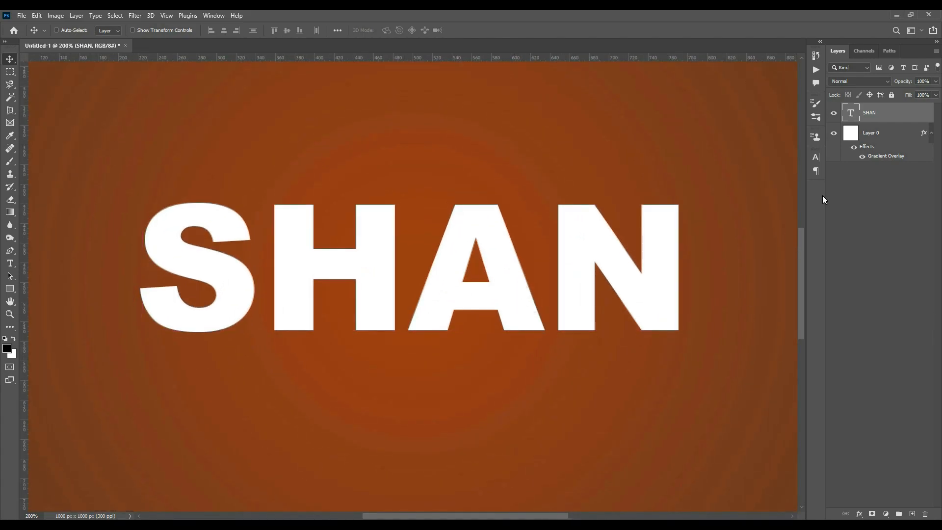
Step: Duplicate the SHAN text layer and set the copy's colour to black (#000000)
{"action": "key", "text": "ctrl+j"}
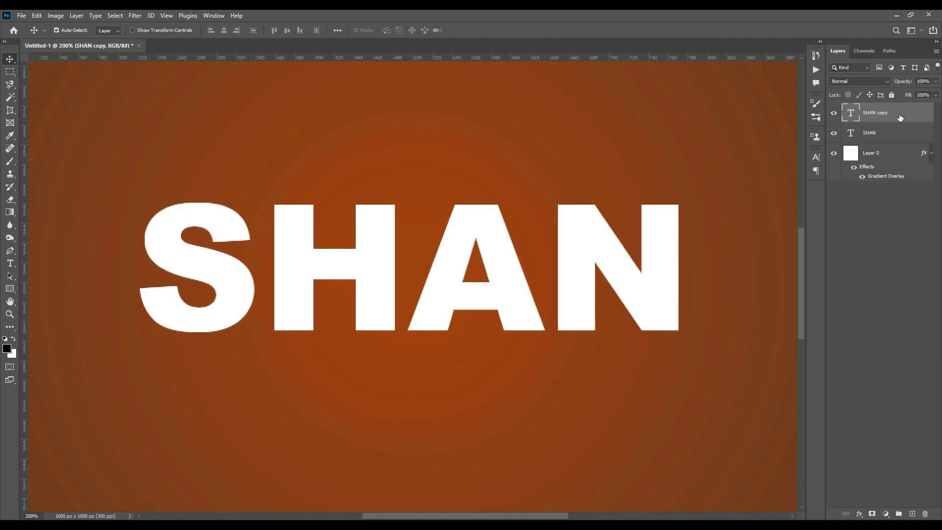
{"action": "left_click", "coordinate": [816, 157]}
{"action": "left_click", "coordinate": [790, 213]}
{"action": "left_click_drag", "start_coordinate": [679, 408], "coordinate": [786, 490]}
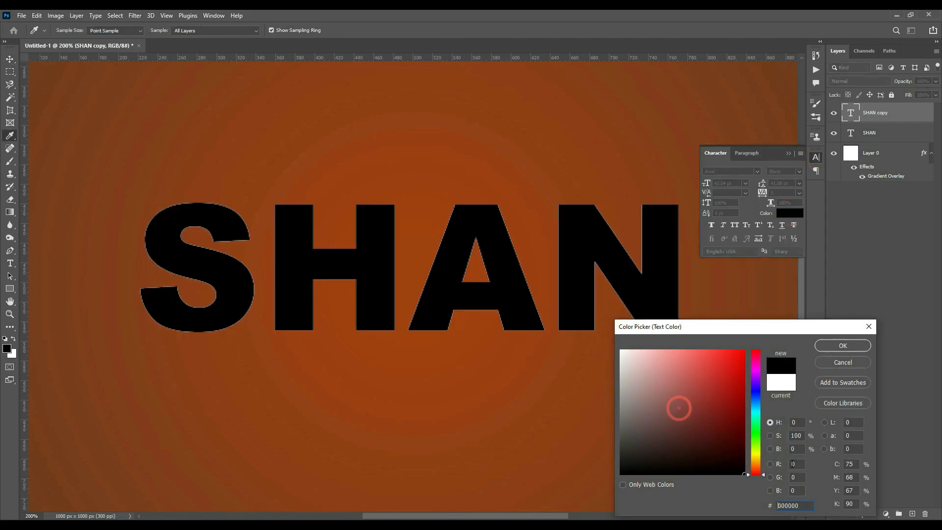
{"action": "left_click", "coordinate": [832, 346]}
{"action": "left_click", "coordinate": [817, 157]}
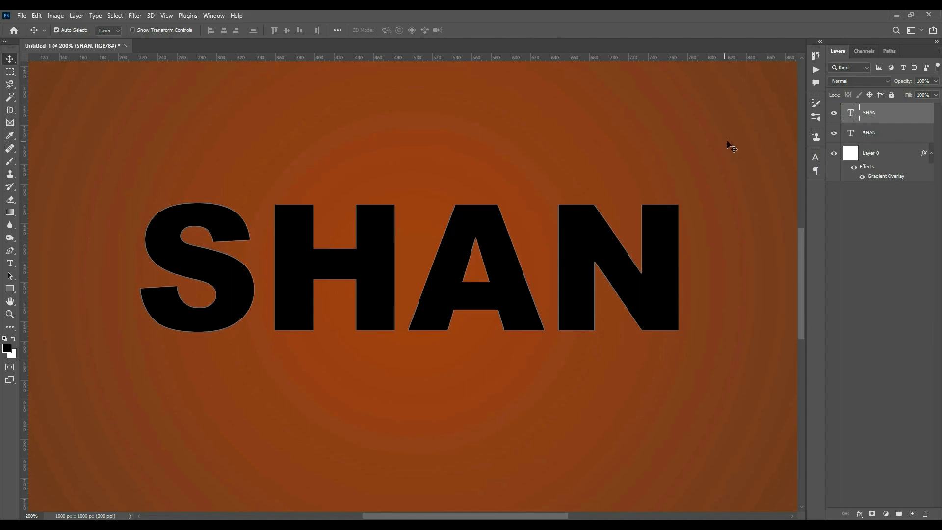
Step: Convert the black SHAN text layer to a Smart Object and place it below the white text layer
{"action": "right_click", "coordinate": [872, 113]}
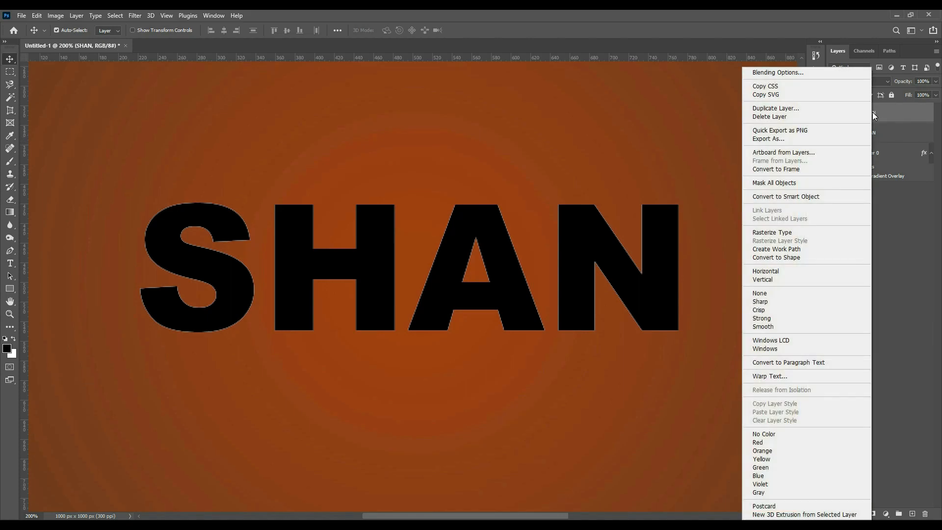
{"action": "left_click", "coordinate": [806, 200]}
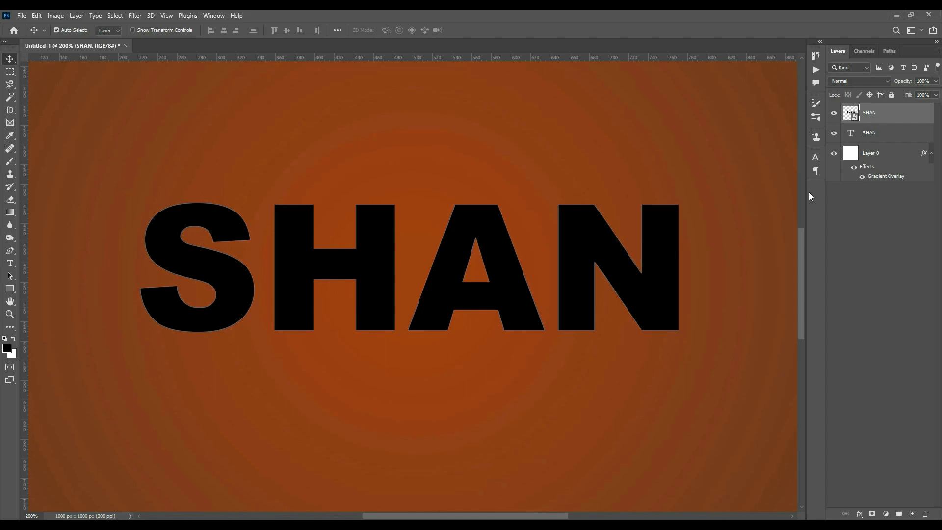
{"action": "left_click_drag", "start_coordinate": [877, 114], "coordinate": [873, 139]}
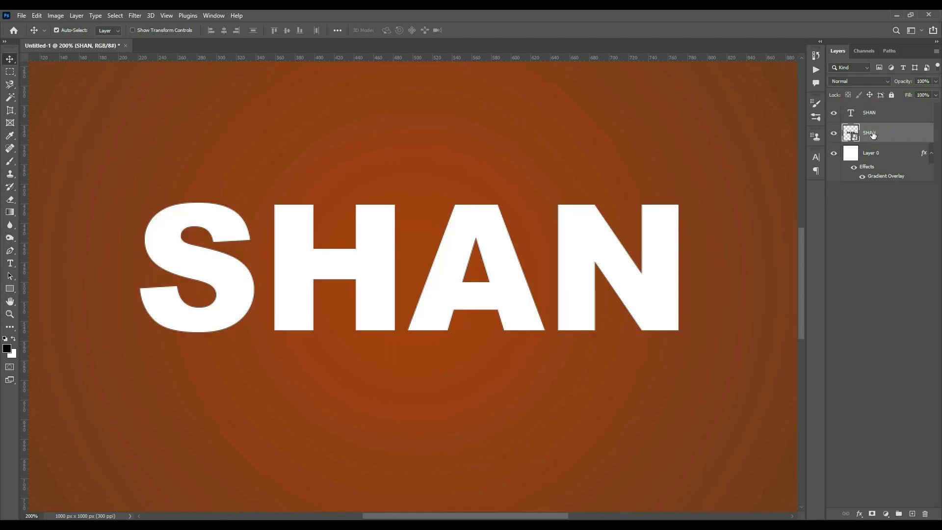
{"action": "left_click", "coordinate": [835, 113]}
{"action": "left_click", "coordinate": [835, 114]}
Step: Duplicate the black SHAN layer repeatedly up to copy 32, each offset slightly down and right, to build a solid extrusion behind the white text
{"action": "key", "text": "ctrl+j"}
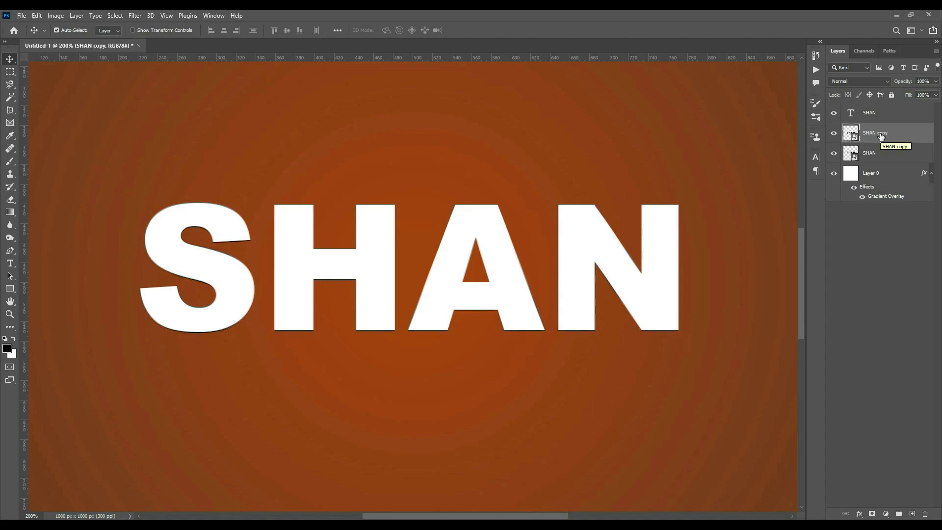
{"action": "key", "text": "ctrl+j"}
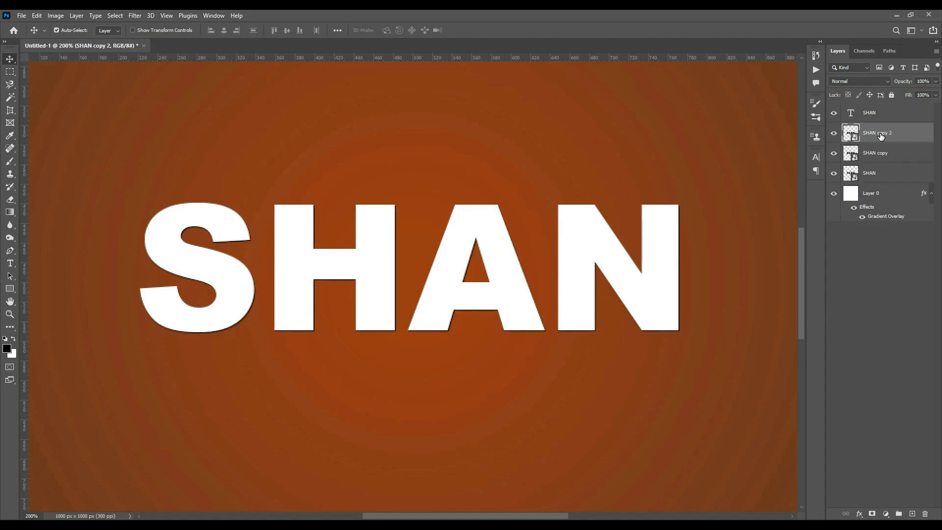
{"action": "key", "text": "ctrl+j"}
{"action": "key", "text": "ctrl+j"}
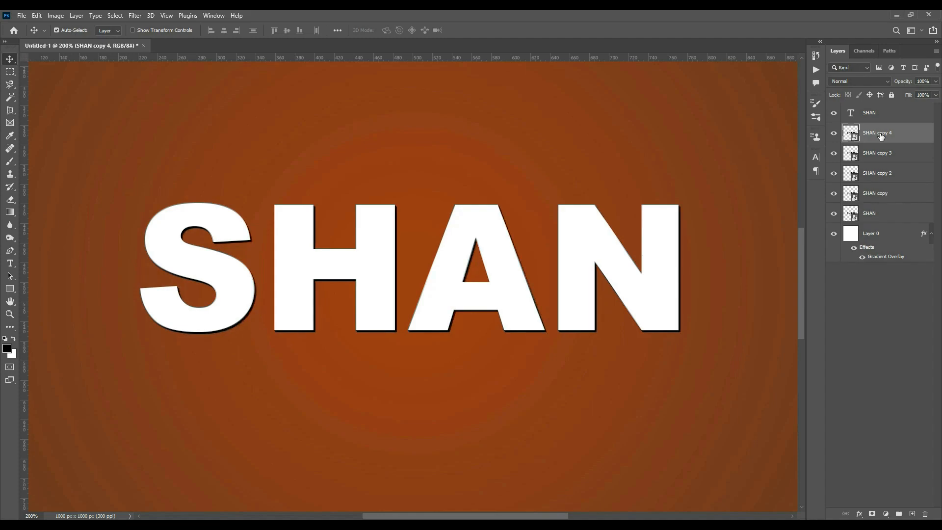
{"action": "key", "text": "ctrl+j"}
{"action": "key", "text": "ctrl+j"}
{"action": "key", "text": "ctrl+j"}
{"action": "key", "text": "ctrl+j"}
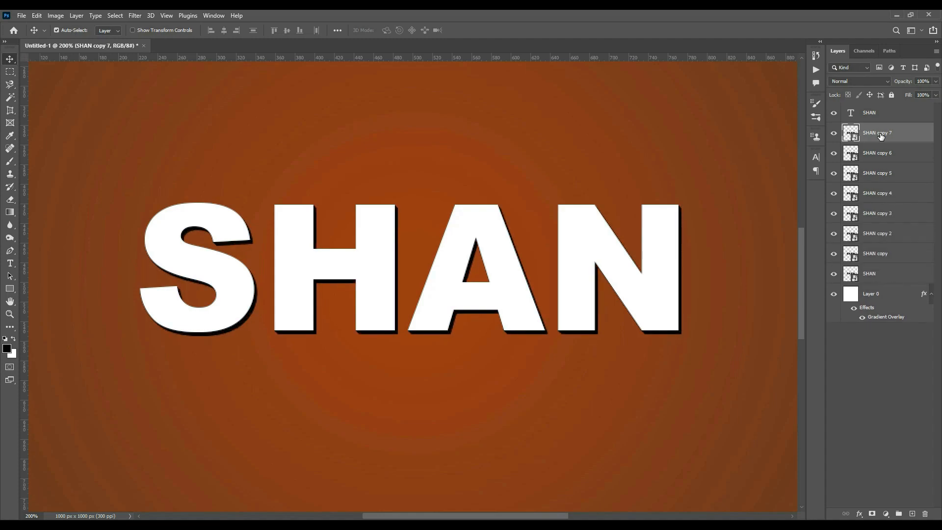
{"action": "key", "text": "ctrl+alt+shift+t"}
{"action": "key", "text": "ctrl+alt+shift+t"}
{"action": "key", "text": "ctrl+alt+shift+t"}
{"action": "key", "text": "ctrl+alt+shift+t"}
{"action": "key", "text": "ctrl+alt+shift+t"}
{"action": "key", "text": "ctrl+alt+shift+t"}
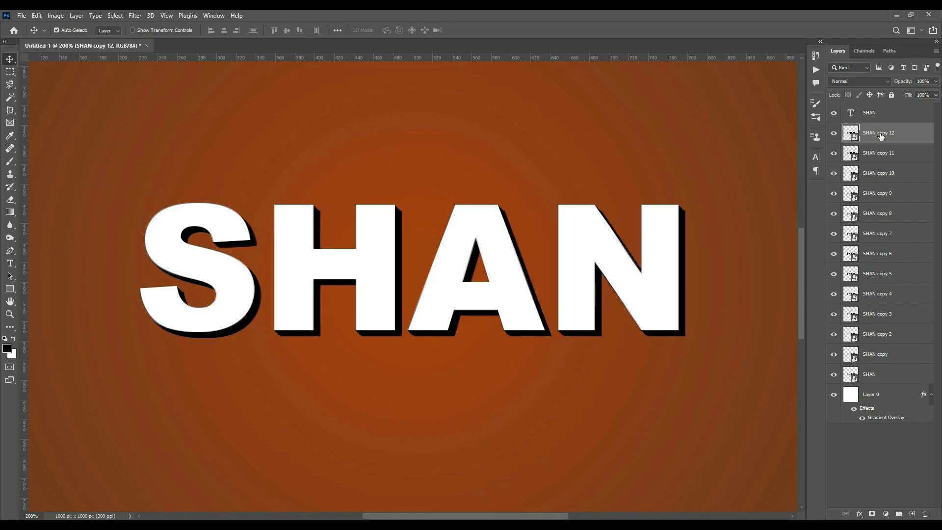
{"action": "key", "text": "ctrl+alt+shift+t"}
{"action": "key", "text": "ctrl+alt+shift+t"}
{"action": "key", "text": "ctrl+alt+shift+t"}
{"action": "key", "text": "ctrl+alt+shift+t"}
{"action": "key", "text": "ctrl+alt+shift+t"}
{"action": "key", "text": "ctrl+alt+shift+t"}
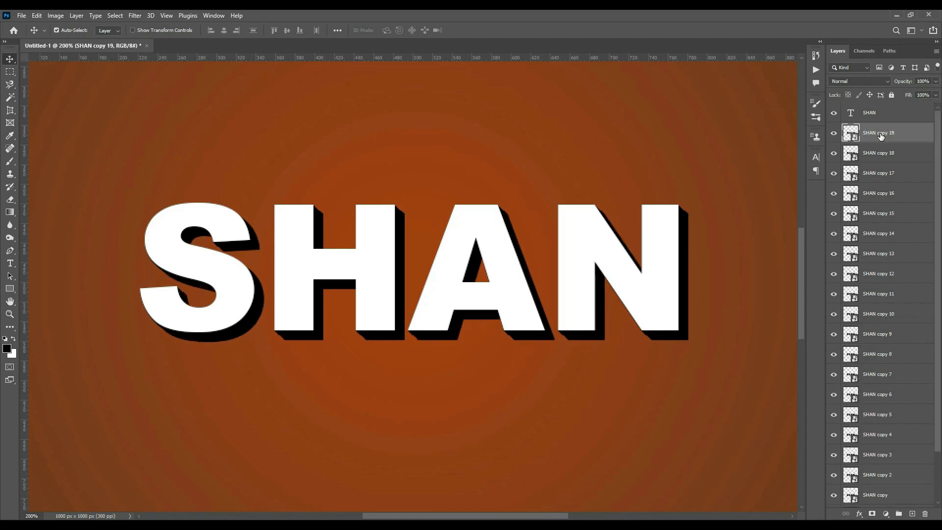
{"action": "key", "text": "ctrl+alt+shift+t"}
{"action": "key", "text": "ctrl+alt+shift+t"}
{"action": "key", "text": "ctrl+alt+shift+t"}
{"action": "key", "text": "ctrl+alt+shift+t"}
{"action": "key", "text": "ctrl+alt+shift+t"}
{"action": "key", "text": "ctrl+alt+shift+t"}
{"action": "key", "text": "ctrl+alt+shift+t"}
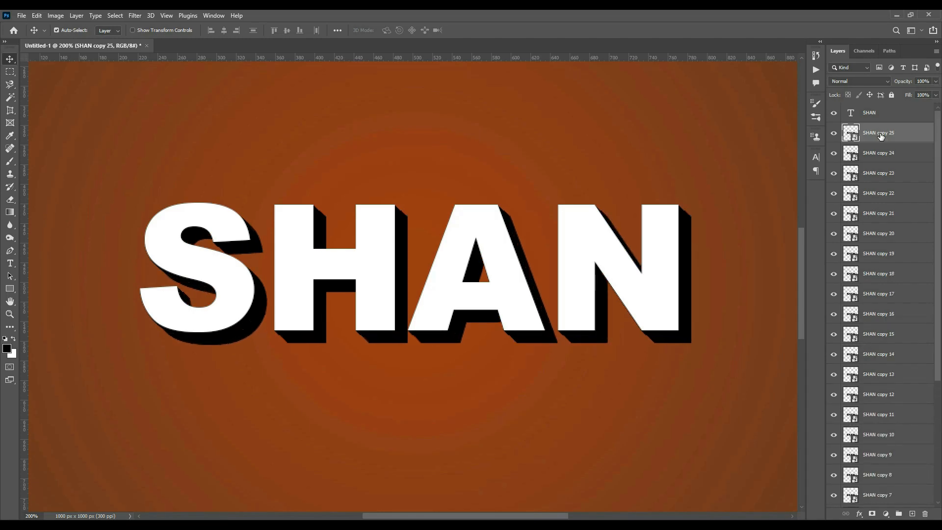
{"action": "key", "text": "ctrl+alt+shift+t"}
{"action": "key", "text": "ctrl+alt+shift+t"}
{"action": "key", "text": "ctrl+alt+shift+t"}
{"action": "key", "text": "ctrl+alt+shift+t"}
{"action": "key", "text": "ctrl+alt+shift+t"}
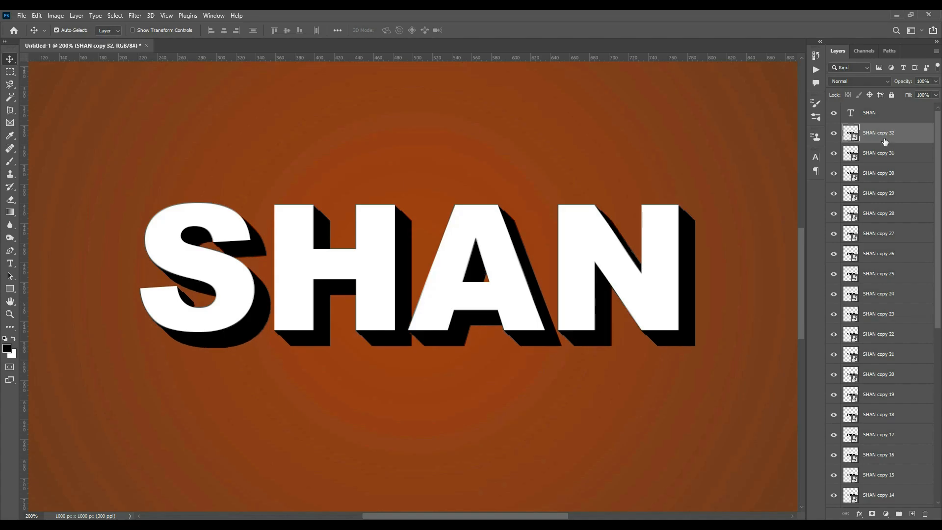
Step: Combine all the black SHAN copies, including the original one, into a single Smart Object
{"action": "left_click_drag", "start_coordinate": [938, 143], "coordinate": [940, 326]}
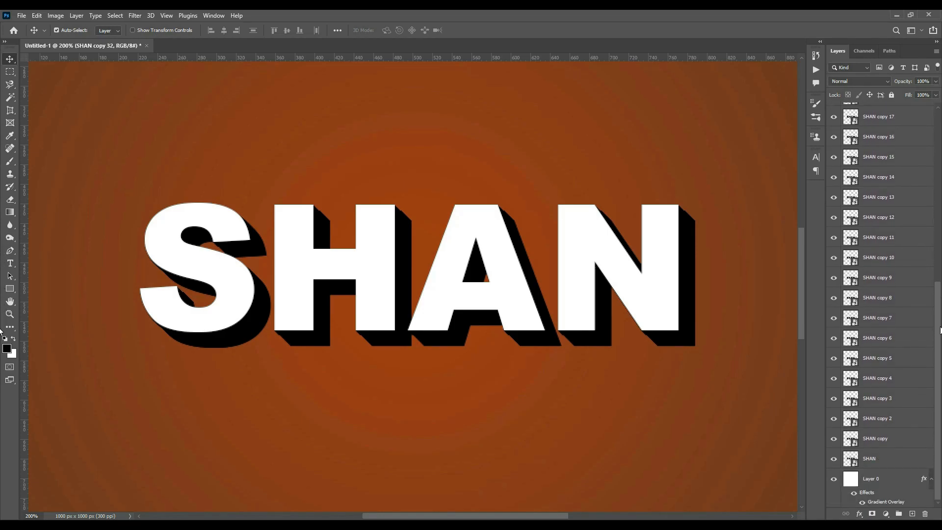
{"action": "left_click", "coordinate": [873, 462], "text": "shift"}
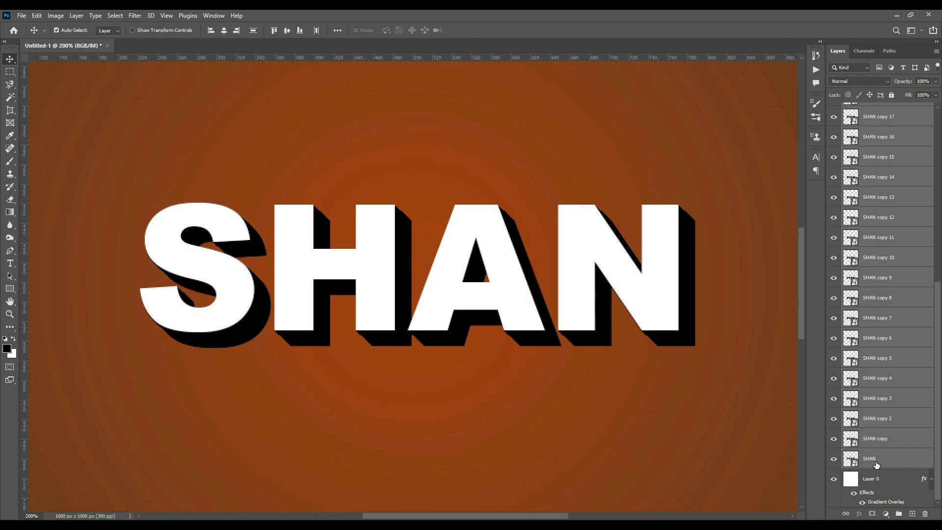
{"action": "right_click", "coordinate": [876, 465]}
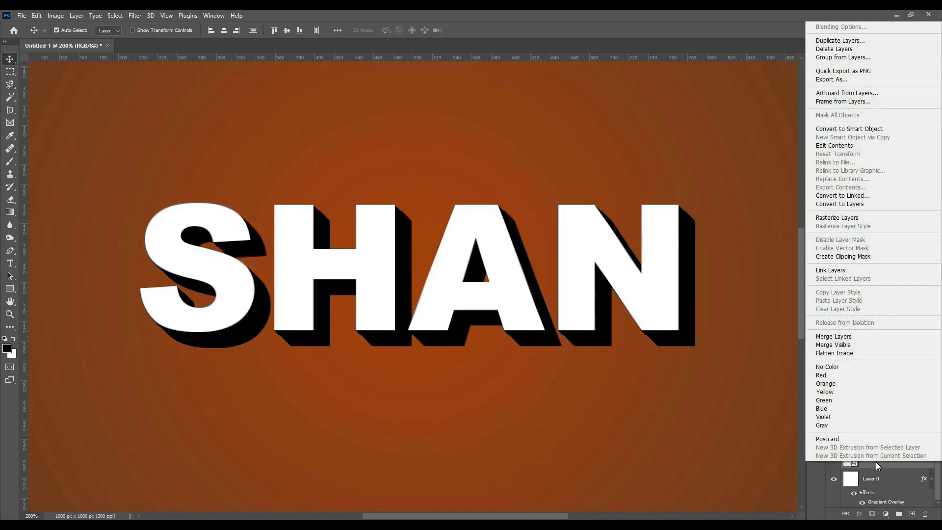
{"action": "left_click", "coordinate": [853, 127]}
{"action": "left_click", "coordinate": [834, 134]}
{"action": "left_click", "coordinate": [834, 134]}
{"action": "left_click", "coordinate": [835, 134]}
{"action": "left_click", "coordinate": [834, 133]}
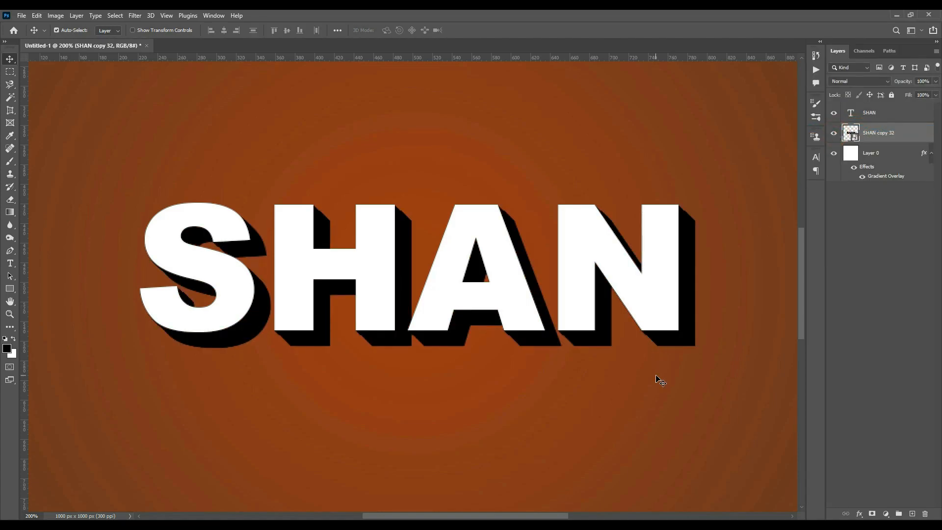
{"action": "key", "text": "ctrl+minus"}
{"action": "key", "text": "ctrl+plus"}
{"action": "key", "text": "ctrl+plus"}
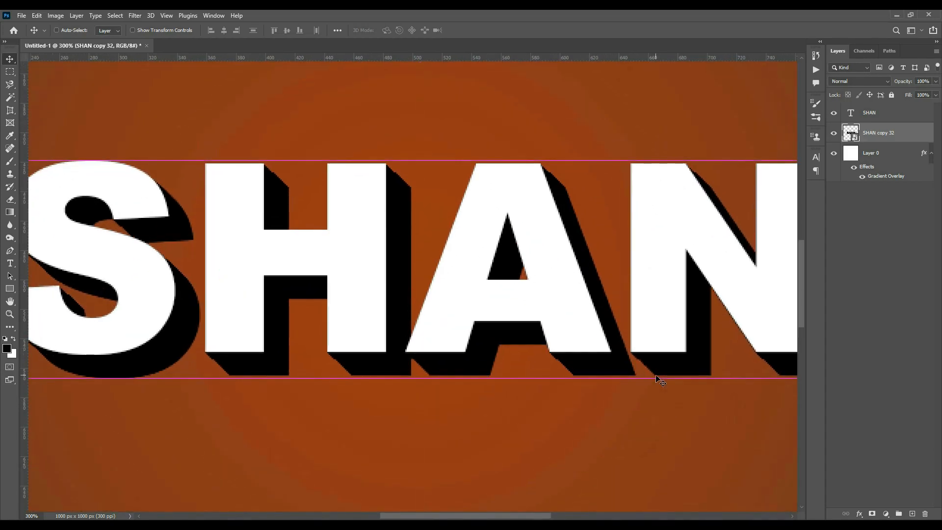
{"action": "key", "text": "ctrl+minus"}
{"action": "key", "text": "ctrl+minus"}
{"action": "key", "text": "ctrl+plus"}
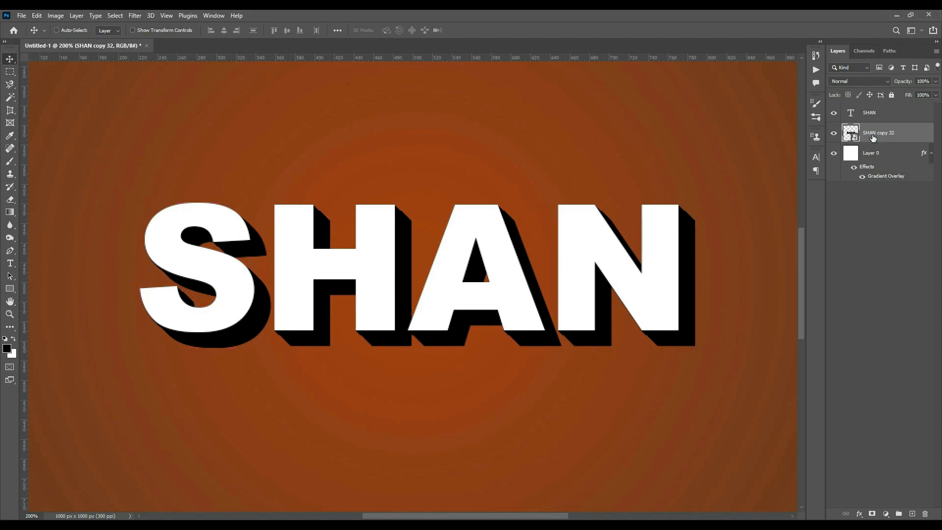
Step: Try a deeper extrusion by duplicating the combined black layer and moving the lower copy diagonally down and right
{"action": "key", "text": "ctrl+j"}
{"action": "left_click", "coordinate": [878, 152]}
{"action": "key", "text": "ctrl+t"}
{"action": "left_click_drag", "start_coordinate": [618, 275], "coordinate": [636, 291]}
{"action": "key", "text": "Return"}
{"action": "key", "text": "ctrl+minus"}
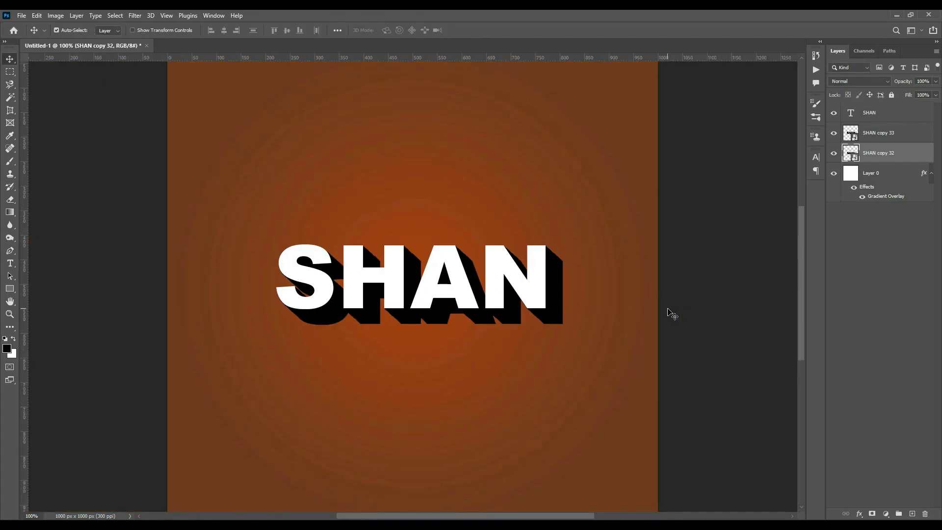
Step: Delete the offset lower copy of the black extrusion layer
{"action": "key", "text": "Delete"}
{"action": "key", "text": "ctrl+plus"}
{"action": "key", "text": "ctrl+minus"}
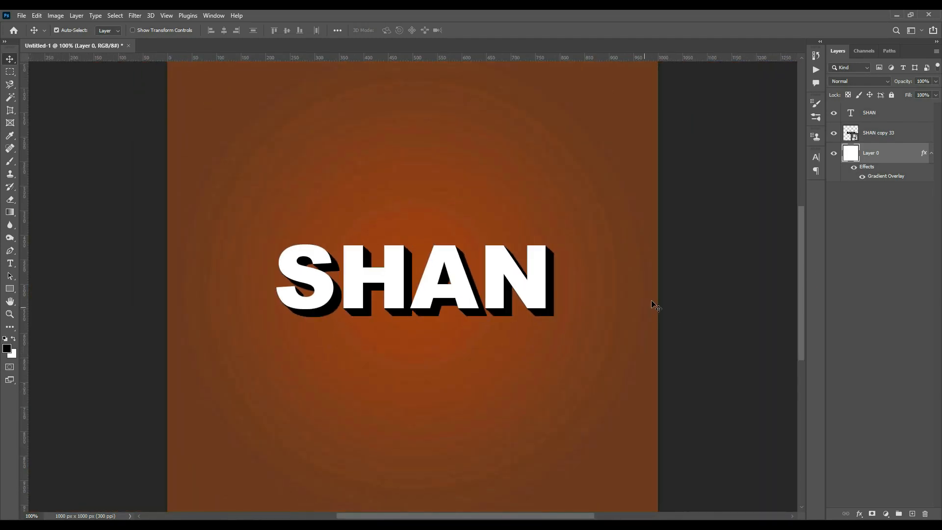
Step: Add a radial Gradient Overlay to the combined black extrusion Smart Object, leaving Color Overlay off
{"action": "left_click", "coordinate": [877, 142]}
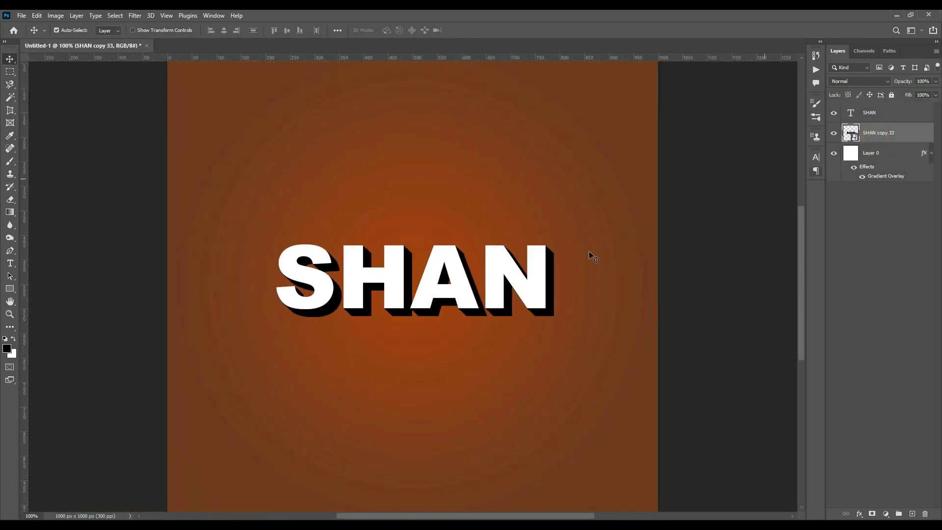
{"action": "left_click", "coordinate": [859, 514]}
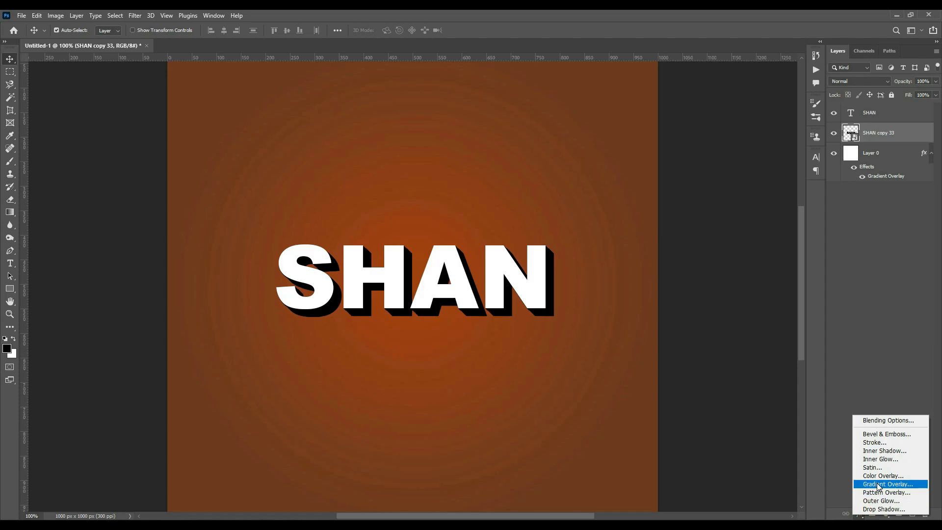
{"action": "left_click", "coordinate": [876, 481]}
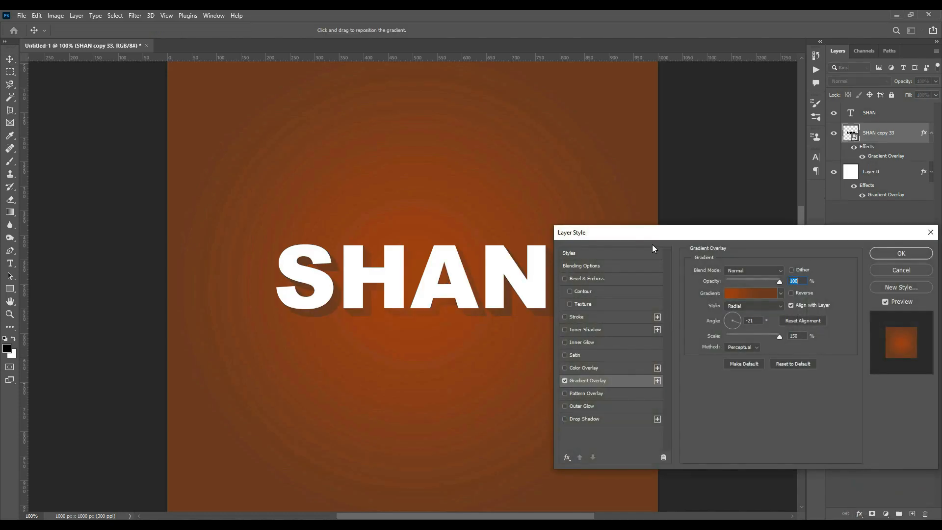
{"action": "left_click_drag", "start_coordinate": [656, 233], "coordinate": [697, 233]}
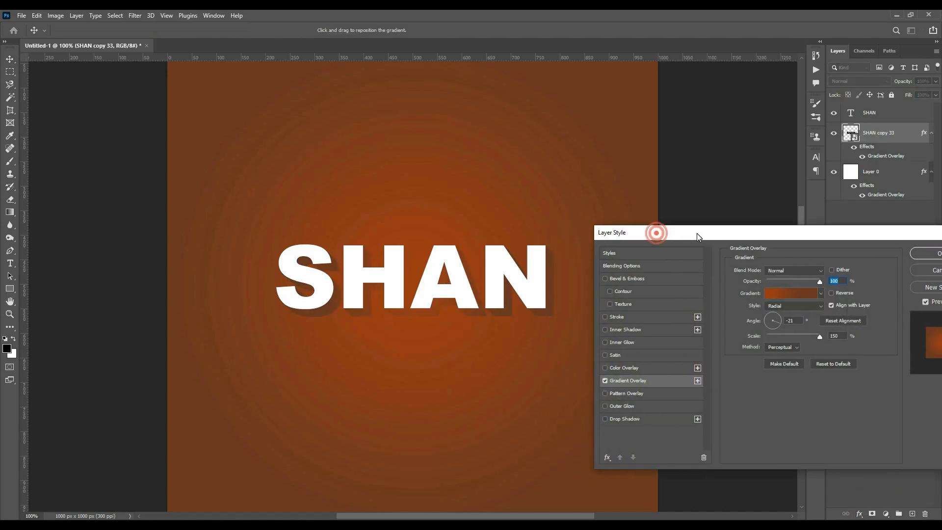
{"action": "left_click", "coordinate": [623, 369]}
{"action": "left_click", "coordinate": [605, 367]}
{"action": "left_click", "coordinate": [619, 381]}
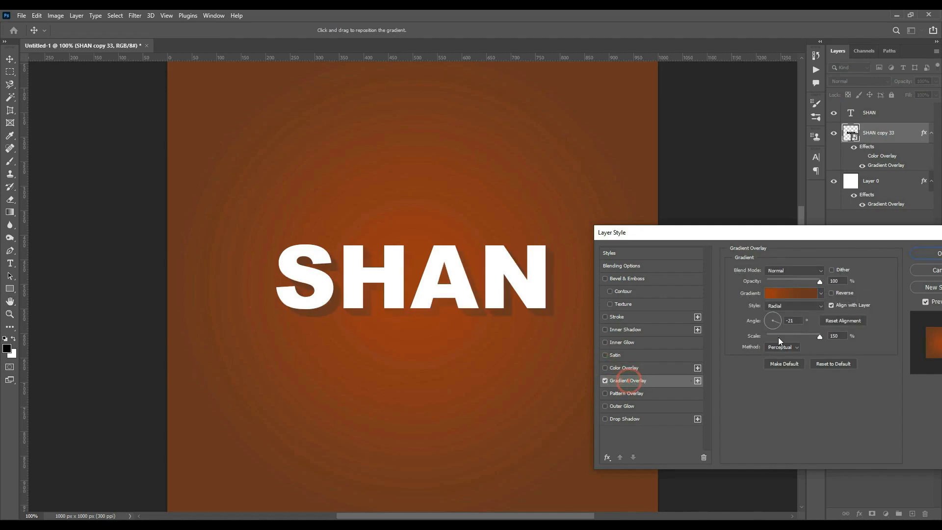
Step: Move both stops of the extrusion's gradient inward, placing the end stop at 63% with dark brown 331303, and apply the style
{"action": "left_click", "coordinate": [778, 290]}
{"action": "left_click_drag", "start_coordinate": [699, 434], "coordinate": [729, 434]}
{"action": "left_click_drag", "start_coordinate": [791, 422], "coordinate": [817, 418]}
{"action": "double_click", "coordinate": [812, 434]}
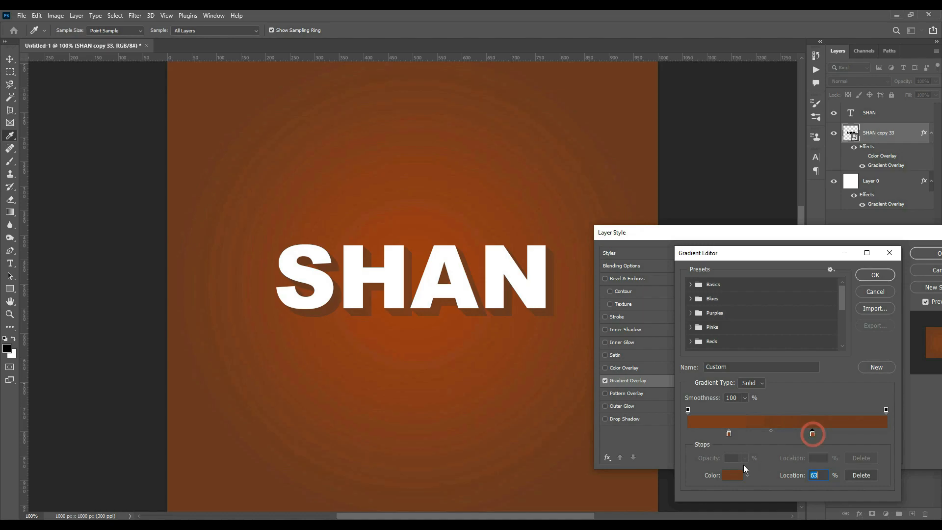
{"action": "left_click", "coordinate": [727, 440]}
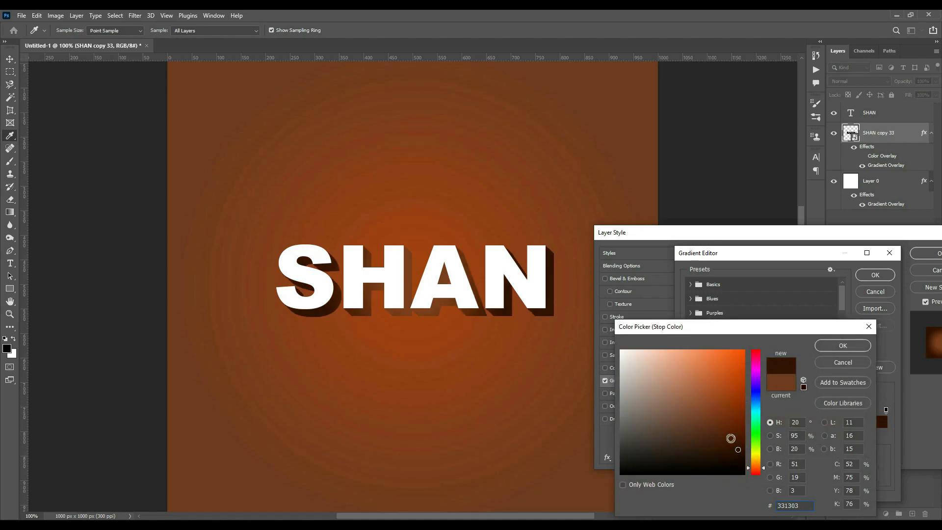
{"action": "key", "text": "Return"}
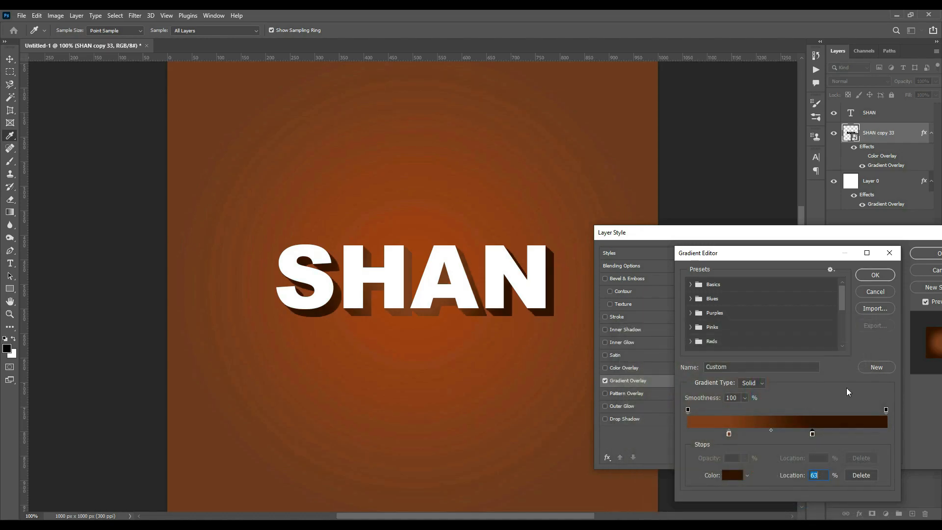
{"action": "left_click", "coordinate": [873, 274]}
{"action": "left_click", "coordinate": [924, 259]}
{"action": "key", "text": "ctrl+plus"}
{"action": "left_click_drag", "start_coordinate": [446, 300], "coordinate": [463, 256]}
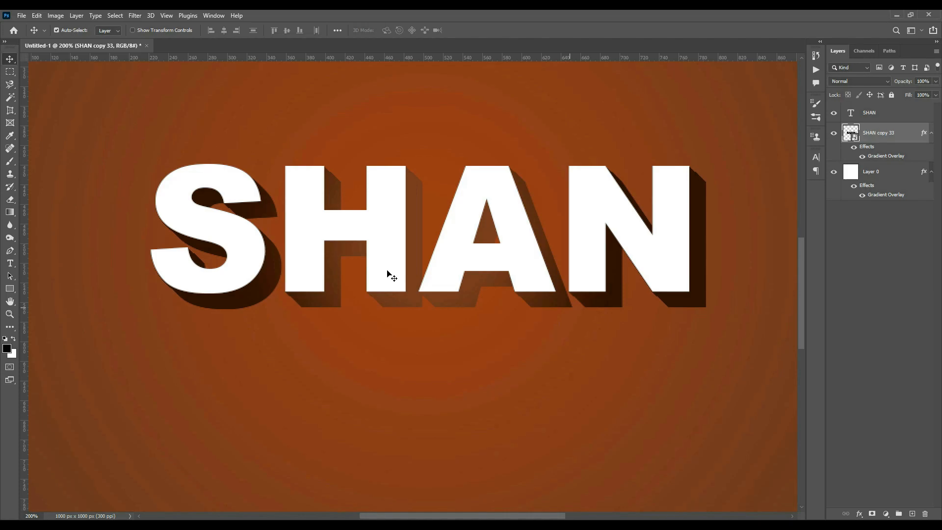
Step: Add a Color Overlay in dark brown 311406 at 100% opacity to the extrusion Smart Object
{"action": "key", "text": "ctrl+minus"}
{"action": "left_click", "coordinate": [859, 513]}
{"action": "left_click", "coordinate": [874, 441]}
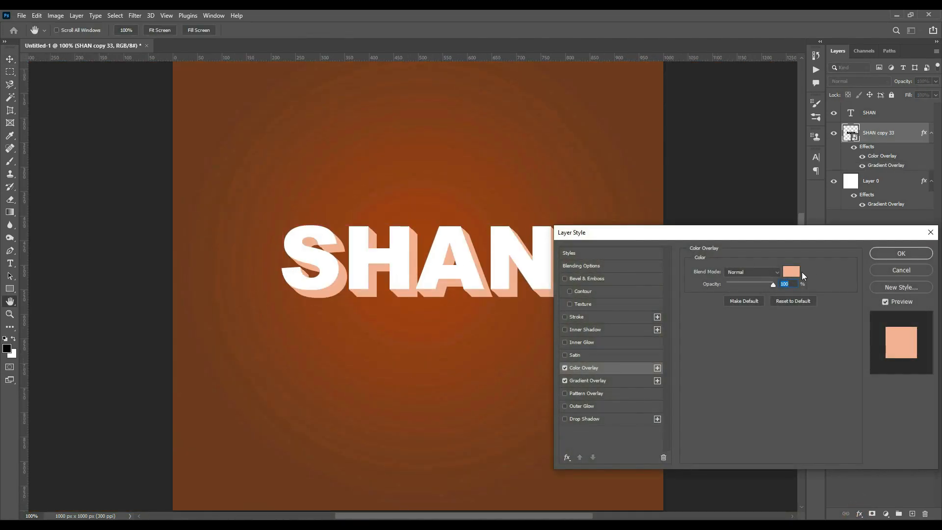
{"action": "left_click", "coordinate": [791, 272]}
{"action": "left_click", "coordinate": [175, 303]}
{"action": "left_click", "coordinate": [728, 440]}
{"action": "left_click", "coordinate": [730, 451]}
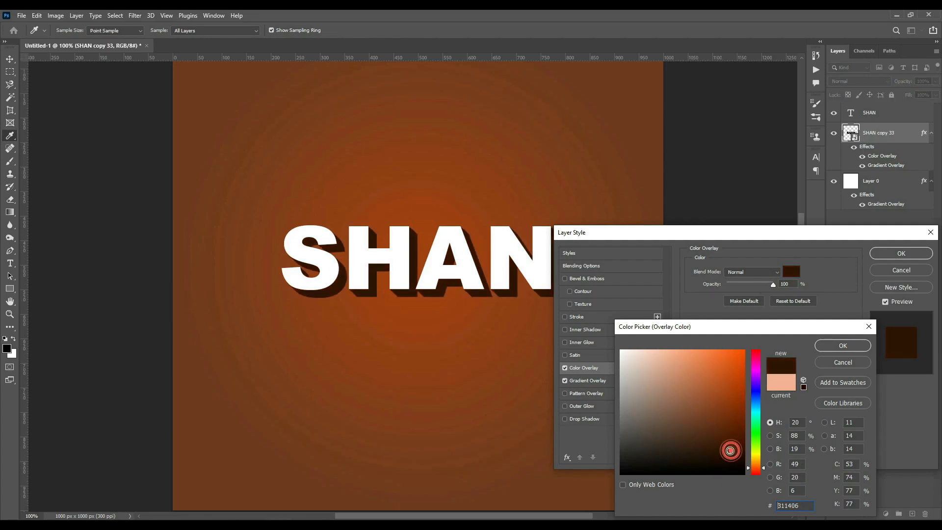
{"action": "left_click", "coordinate": [843, 346]}
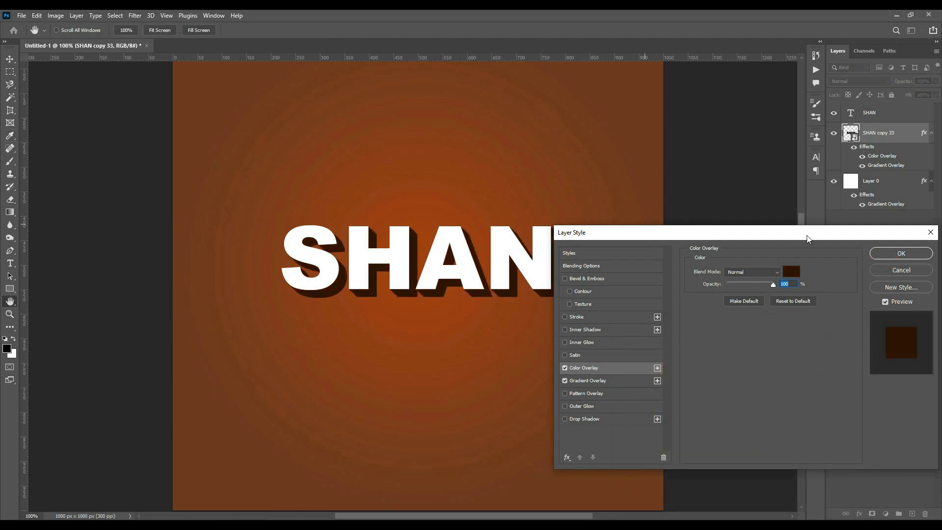
{"action": "left_click", "coordinate": [900, 253]}
{"action": "key", "text": "ctrl+plus"}
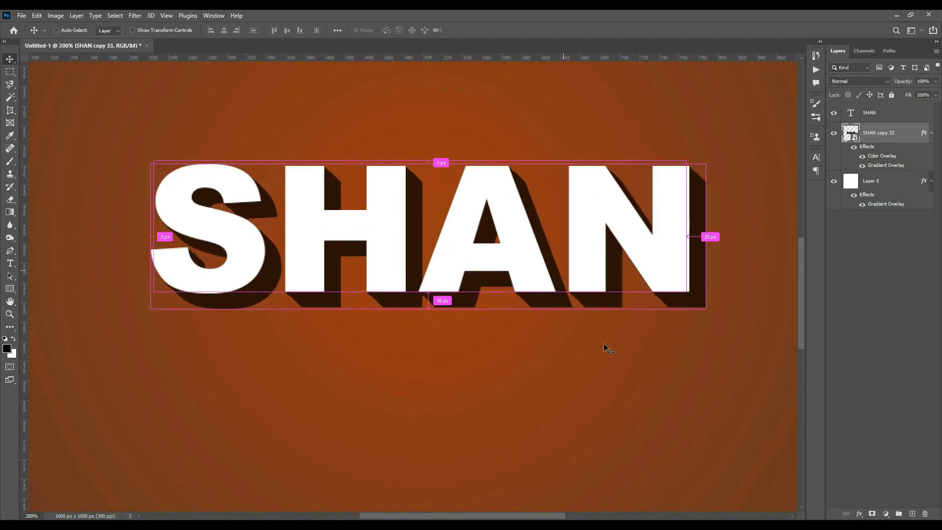
{"action": "left_click", "coordinate": [612, 354]}
{"action": "key", "text": "ctrl+minus"}
{"action": "key", "text": "ctrl+plus"}
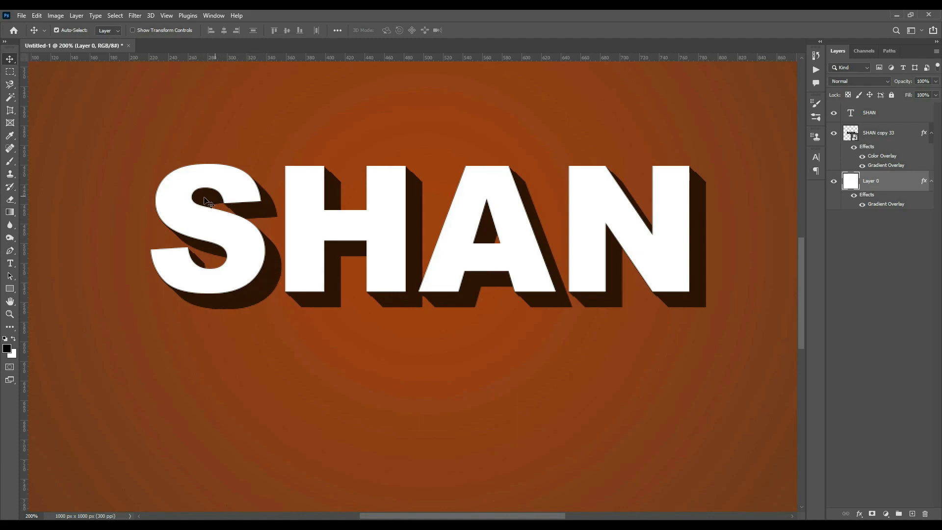
Step: Check the dark brown extrusion by toggling its visibility, then duplicate that layer
{"action": "left_click", "coordinate": [265, 294]}
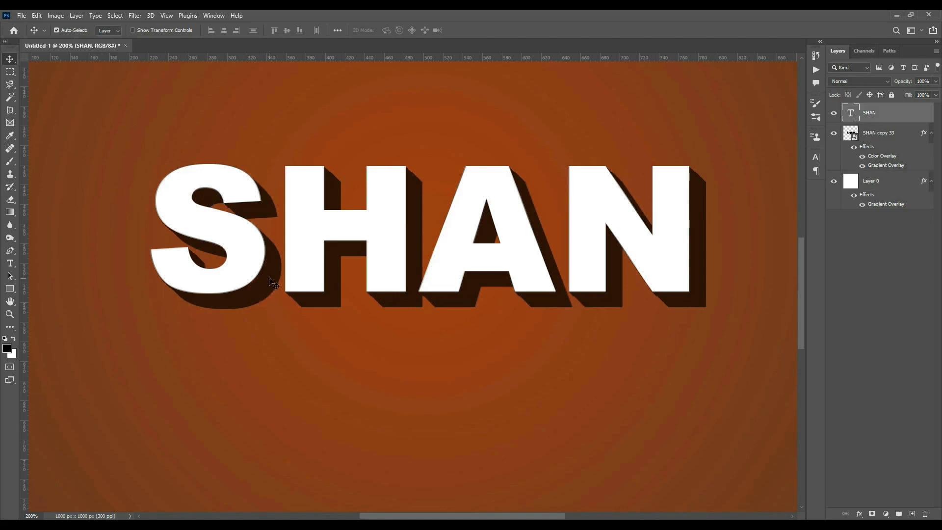
{"action": "left_click", "coordinate": [876, 135]}
{"action": "left_click", "coordinate": [833, 133]}
{"action": "left_click", "coordinate": [833, 134]}
{"action": "left_click", "coordinate": [833, 133]}
{"action": "left_click", "coordinate": [832, 135]}
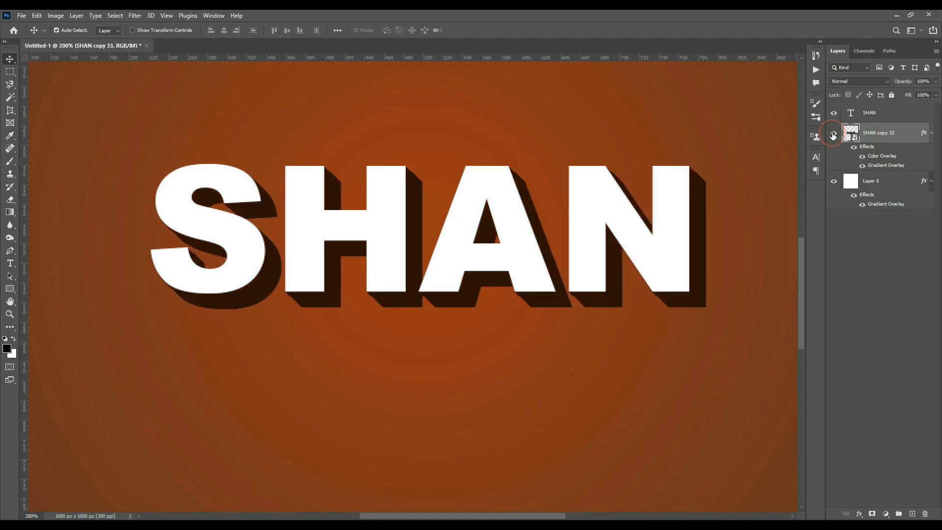
{"action": "key", "text": "ctrl+j"}
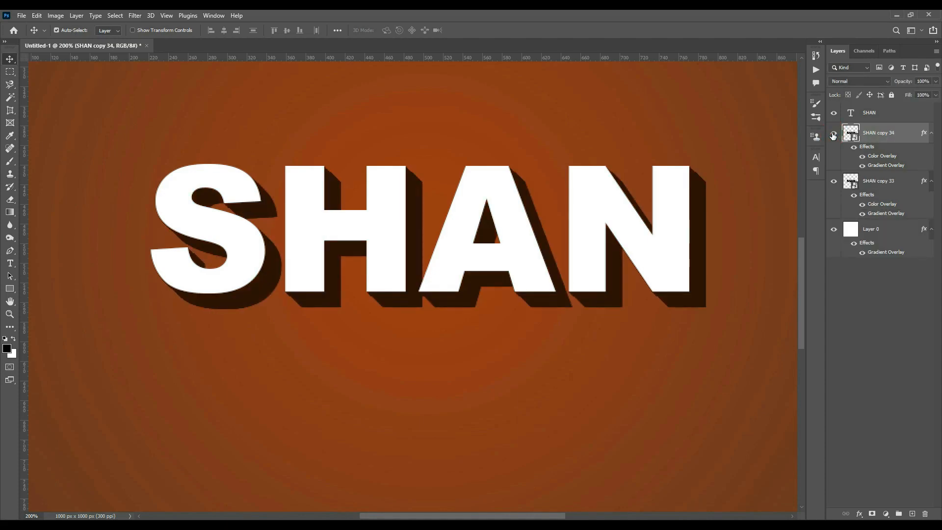
Step: Change the duplicated extrusion's Color Overlay to a lighter reddish brown based on a color sampled from the background
{"action": "left_click", "coordinate": [859, 513]}
{"action": "left_click", "coordinate": [871, 474]}
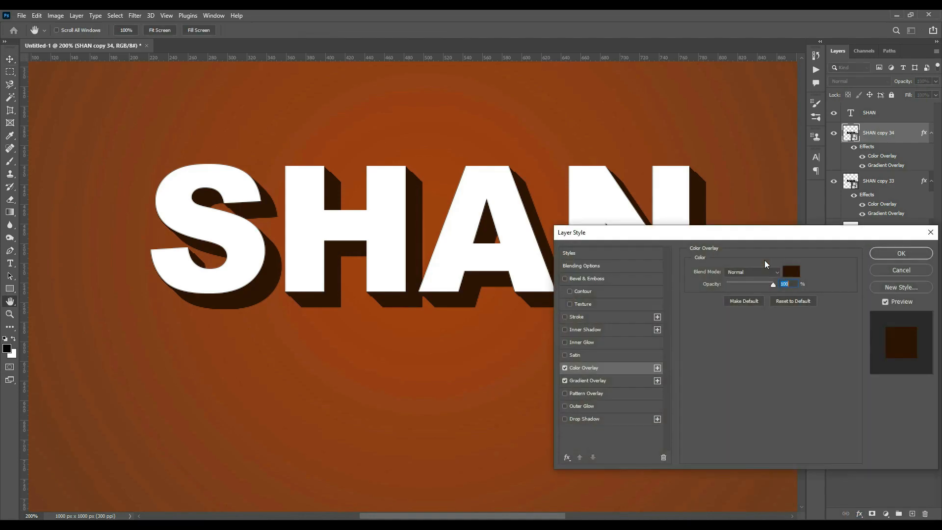
{"action": "left_click", "coordinate": [791, 271]}
{"action": "left_click", "coordinate": [435, 226]}
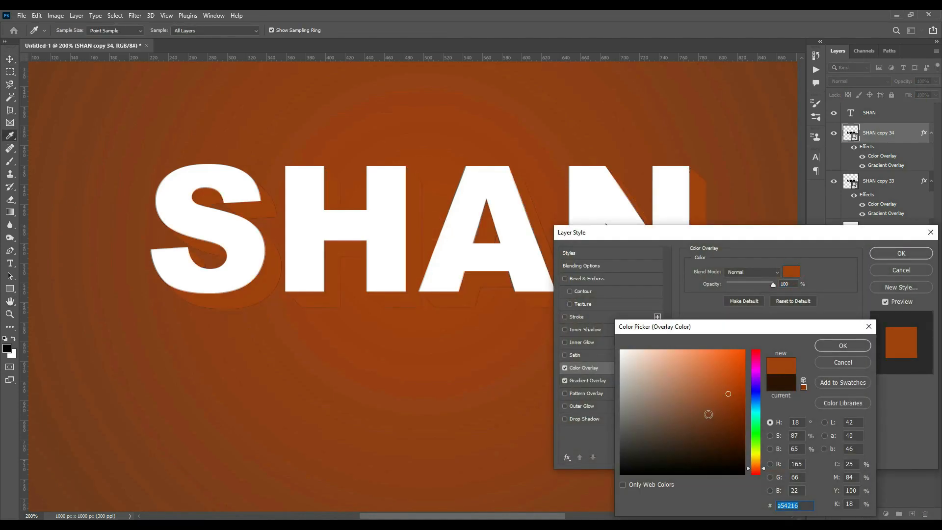
{"action": "left_click", "coordinate": [734, 413]}
{"action": "left_click", "coordinate": [735, 423]}
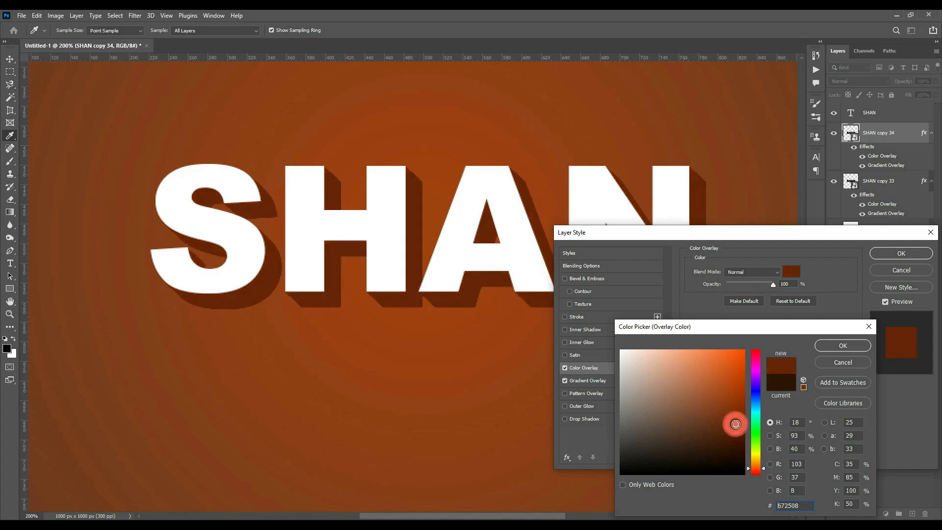
{"action": "left_click", "coordinate": [741, 418]}
{"action": "left_click", "coordinate": [844, 346]}
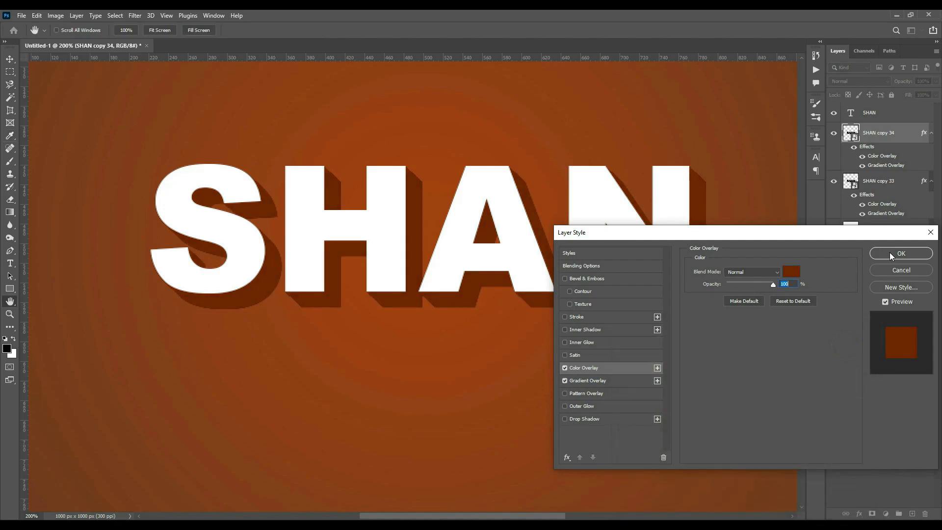
{"action": "left_click", "coordinate": [902, 253]}
Step: Move the reddish-brown extrusion copy below the dark brown one and compare them by toggling the dark layer
{"action": "left_click_drag", "start_coordinate": [883, 135], "coordinate": [881, 199]}
{"action": "left_click", "coordinate": [866, 132]}
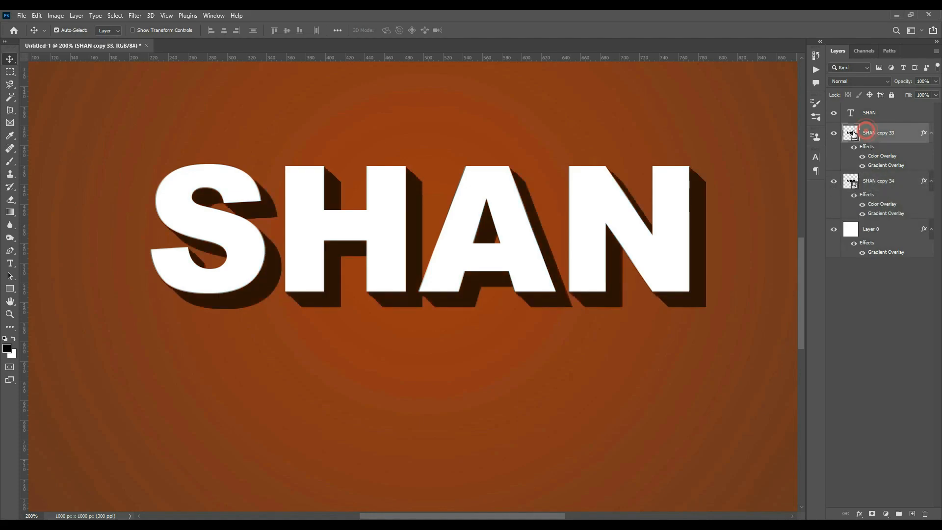
{"action": "left_click", "coordinate": [834, 134]}
{"action": "left_click", "coordinate": [834, 134]}
{"action": "left_click", "coordinate": [834, 134]}
{"action": "left_click", "coordinate": [834, 134]}
Step: Add a layer mask to the dark brown extrusion and reveal a highlight under the S's lower curve with a soft 90 px black brush
{"action": "left_click", "coordinate": [872, 513]}
{"action": "left_click_drag", "start_coordinate": [10, 162], "coordinate": [43, 164]}
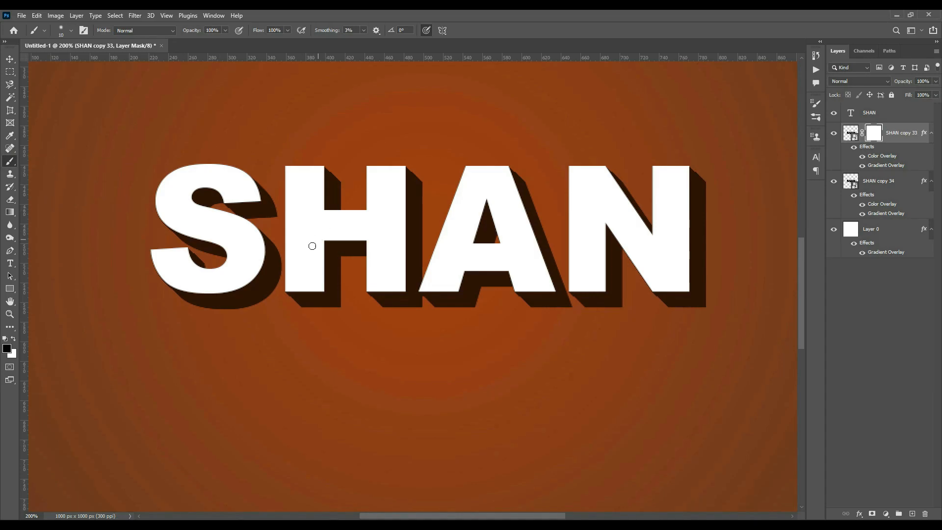
{"action": "key", "text": "bracketright"}
{"action": "key", "text": "bracketright"}
{"action": "key", "text": "bracketright"}
{"action": "key", "text": "bracketright"}
{"action": "key", "text": "ctrl+plus"}
{"action": "left_click_drag", "start_coordinate": [246, 294], "coordinate": [420, 292]}
{"action": "left_click", "coordinate": [343, 291]}
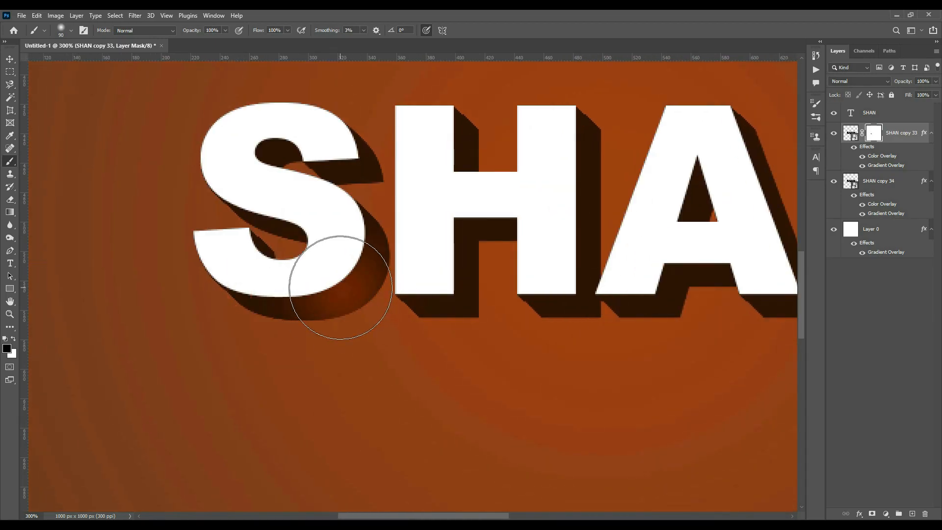
Step: Try revealing a highlight under the H's second leg with a 45 px brush on the mask
{"action": "key", "text": "bracketleft"}
{"action": "key", "text": "bracketleft"}
{"action": "key", "text": "bracketleft"}
{"action": "key", "text": "bracketleft"}
{"action": "key", "text": "bracketleft"}
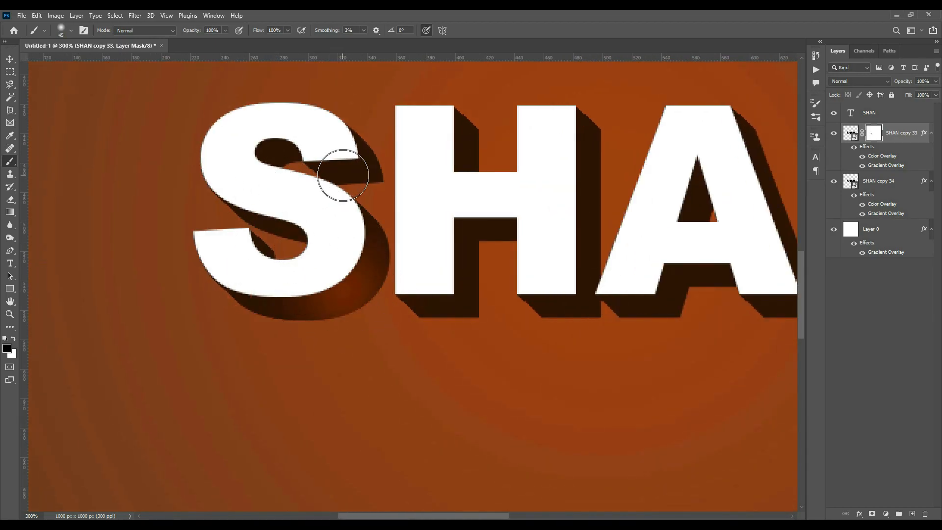
{"action": "left_click", "coordinate": [557, 308]}
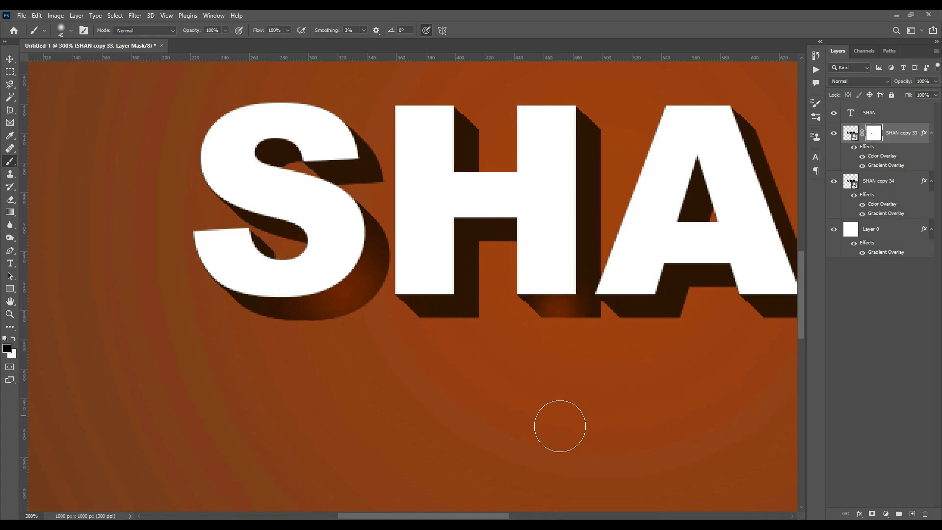
{"action": "key", "text": "ctrl+z"}
{"action": "mouse_move", "coordinate": [382, 219]}
{"action": "left_mouse_down"}
{"action": "mouse_move", "coordinate": [395, 311]}
{"action": "mouse_move", "coordinate": [200, 260]}
{"action": "left_mouse_up"}
{"action": "left_click_drag", "start_coordinate": [450, 314], "coordinate": [334, 307]}
{"action": "left_click_drag", "start_coordinate": [98, 275], "coordinate": [450, 299]}
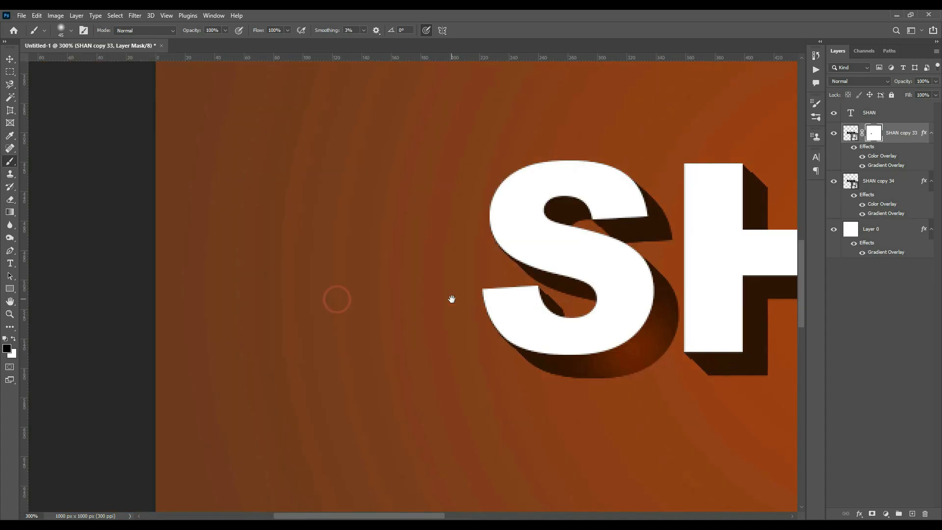
{"action": "left_click_drag", "start_coordinate": [638, 354], "coordinate": [496, 337]}
{"action": "key", "text": "bracketright"}
{"action": "key", "text": "bracketright"}
{"action": "key", "text": "bracketright"}
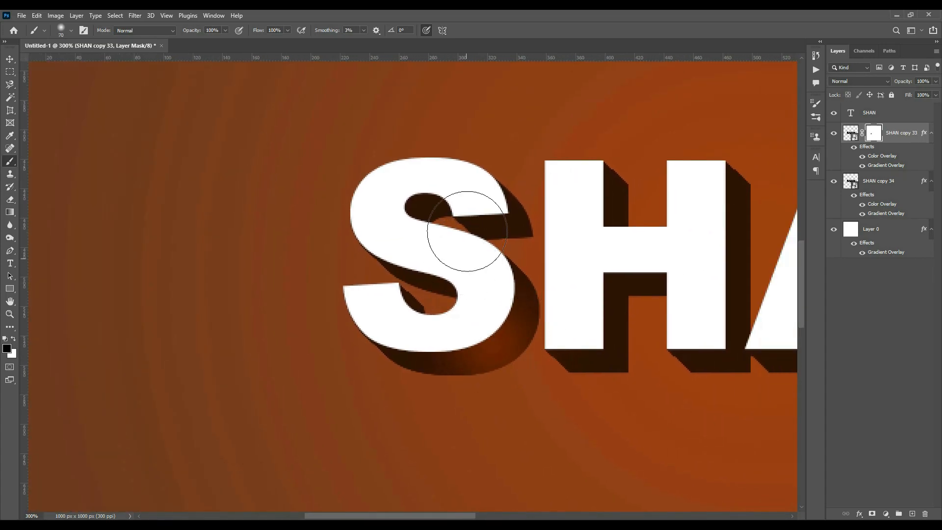
Step: Outline the extruded face under the S's upper arm as a closed Pen shape about 56 by 19 px
{"action": "key", "text": "p"}
{"action": "key", "text": "ctrl+plus"}
{"action": "left_click_drag", "start_coordinate": [555, 221], "coordinate": [438, 234]}
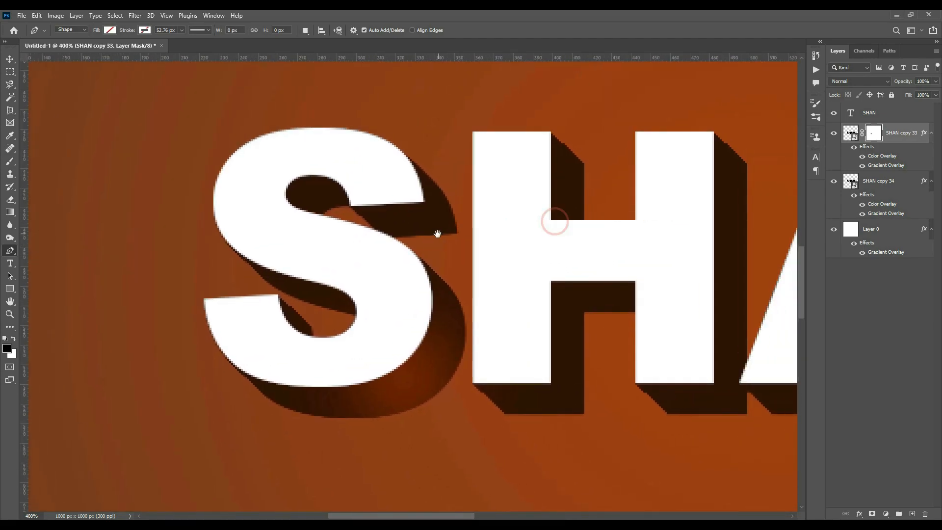
{"action": "left_click", "coordinate": [424, 202]}
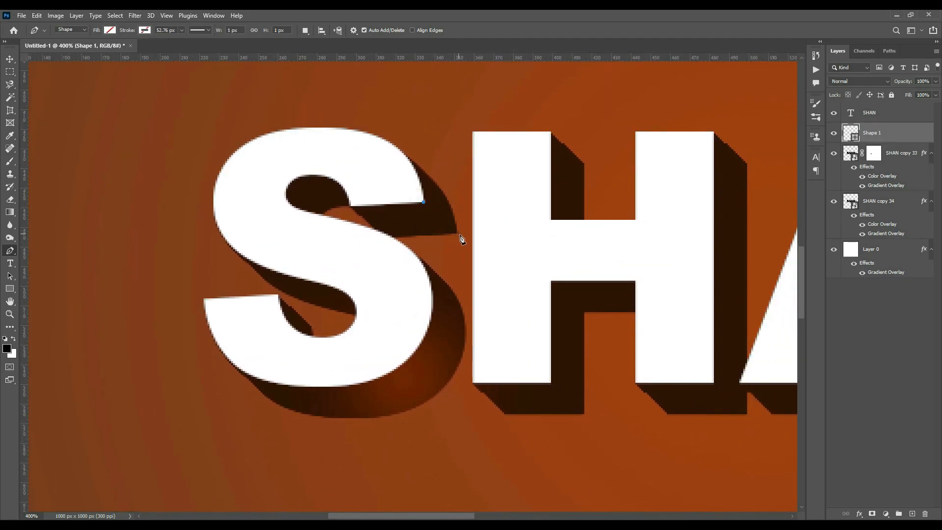
{"action": "left_click", "coordinate": [459, 235]}
{"action": "left_click", "coordinate": [392, 239]}
{"action": "left_click", "coordinate": [353, 217]}
{"action": "left_click", "coordinate": [349, 206]}
{"action": "left_click", "coordinate": [424, 202]}
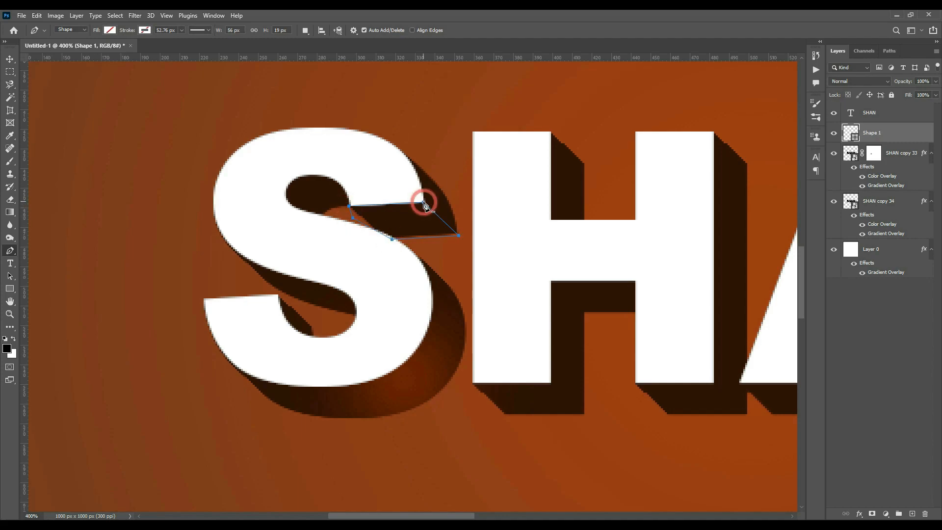
Step: Turn the S face outline into a selection, fill it with black on the dark extrusion's layer mask, and deselect
{"action": "key", "text": "ctrl+Return"}
{"action": "left_click", "coordinate": [867, 156]}
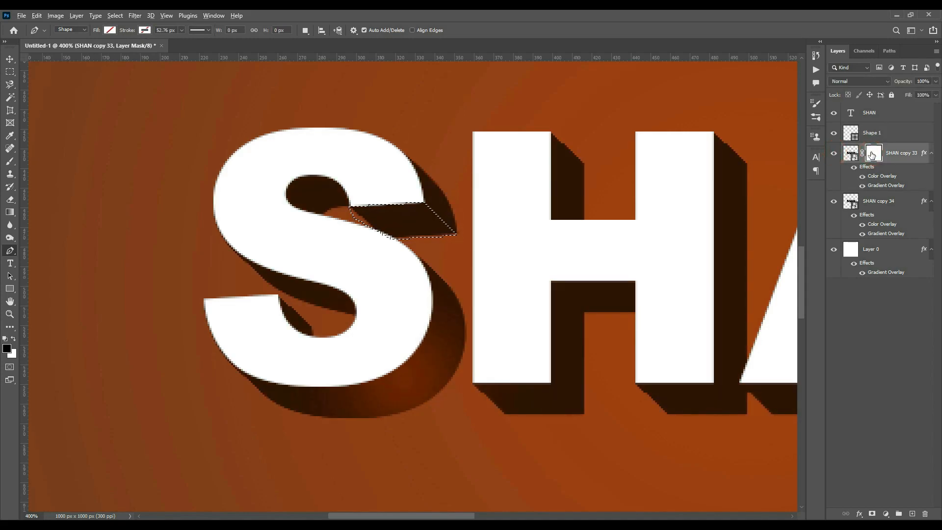
{"action": "key", "text": "alt+BackSpace"}
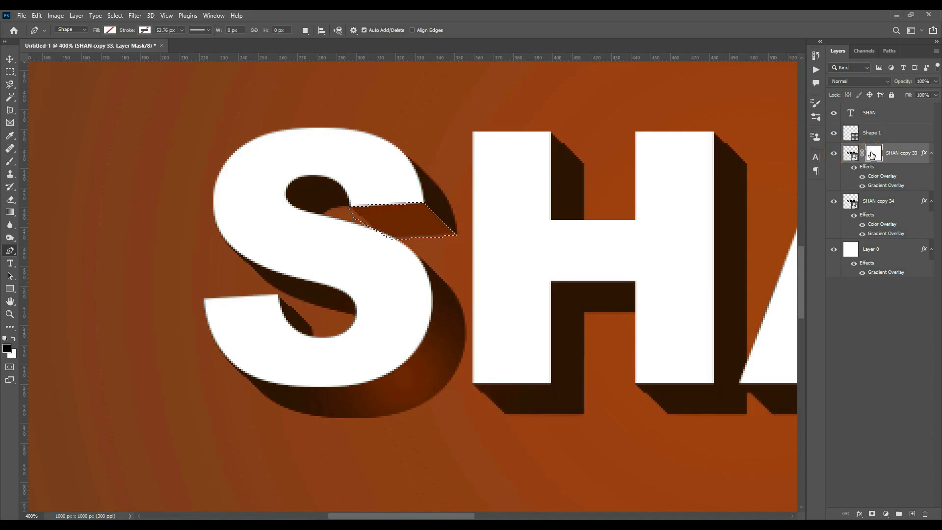
{"action": "key", "text": "ctrl+d"}
{"action": "key", "text": "ctrl+minus"}
{"action": "key", "text": "ctrl+minus"}
{"action": "key", "text": "ctrl+plus"}
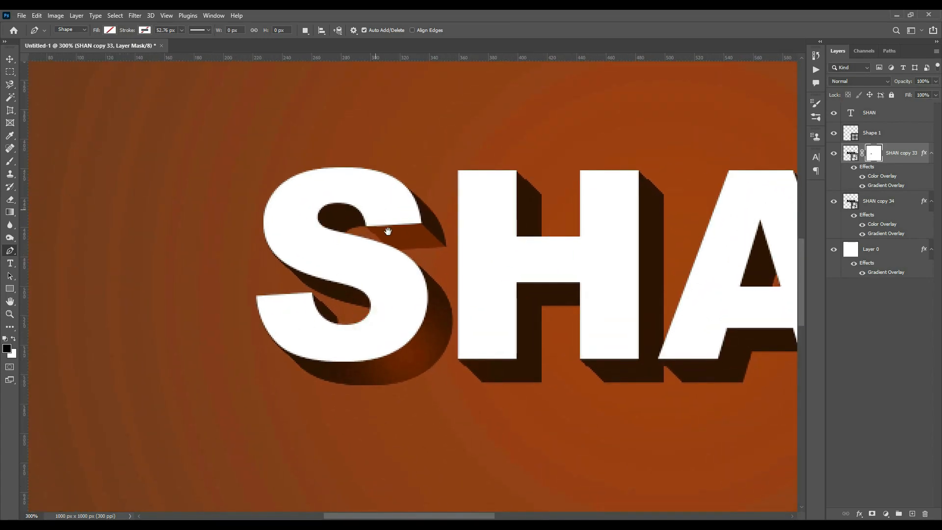
{"action": "left_click_drag", "start_coordinate": [543, 339], "coordinate": [409, 322]}
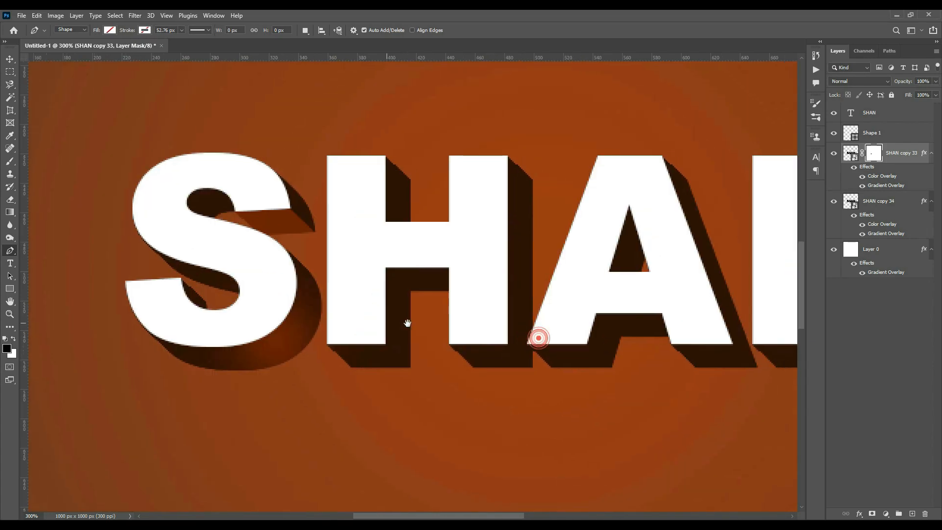
Step: Outline the face under the H's crossbar with the Pen, about 48 by 22 px, and fill its selection black on the dark extrusion's layer mask
{"action": "left_click", "coordinate": [385, 269]}
{"action": "left_click", "coordinate": [410, 293]}
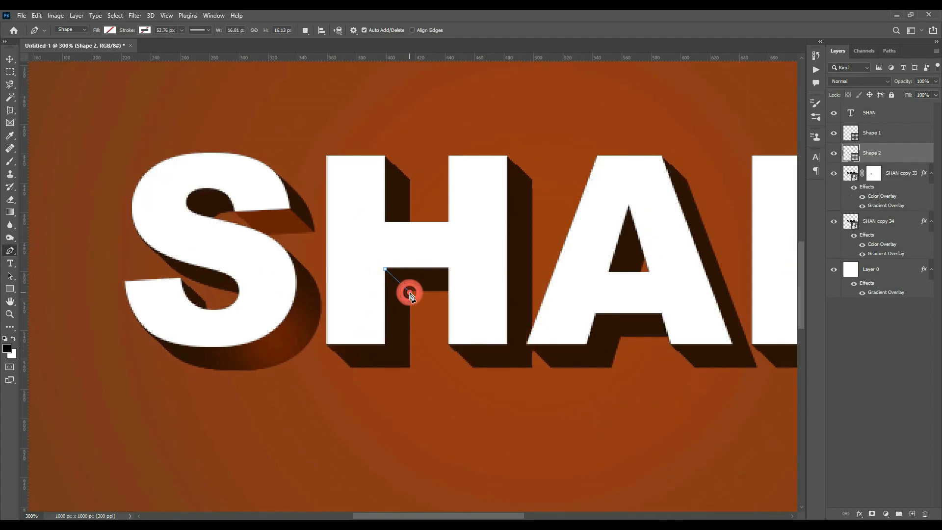
{"action": "left_click", "coordinate": [451, 293]}
{"action": "left_click", "coordinate": [454, 261]}
{"action": "left_click", "coordinate": [385, 265]}
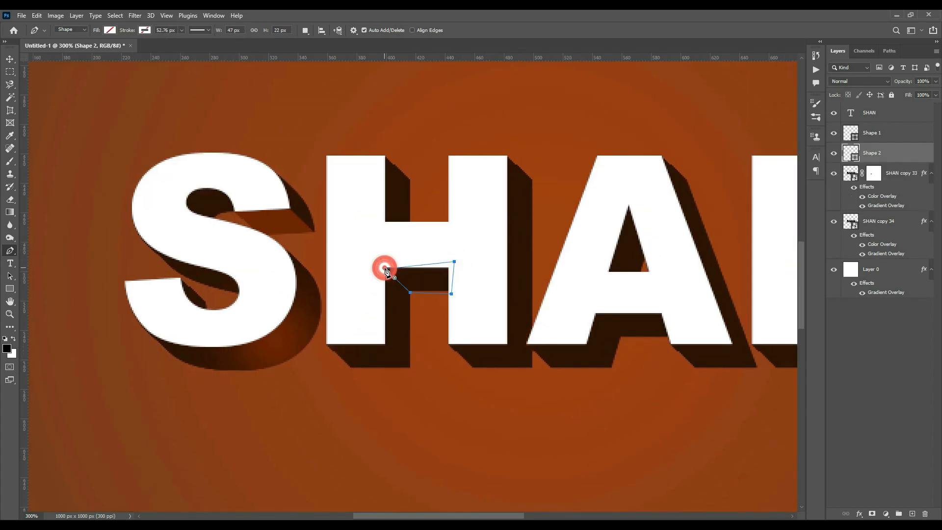
{"action": "key", "text": "ctrl+Return"}
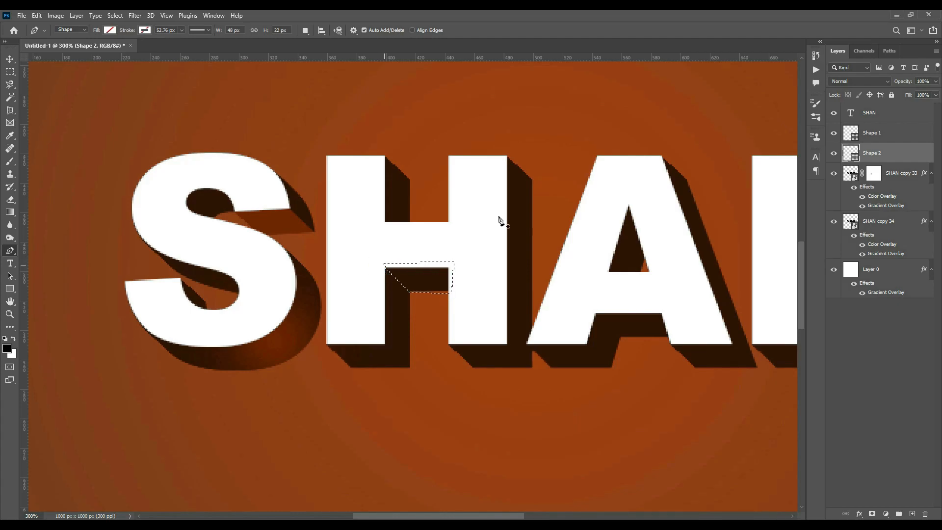
{"action": "left_click", "coordinate": [875, 173]}
{"action": "key", "text": "alt+BackSpace"}
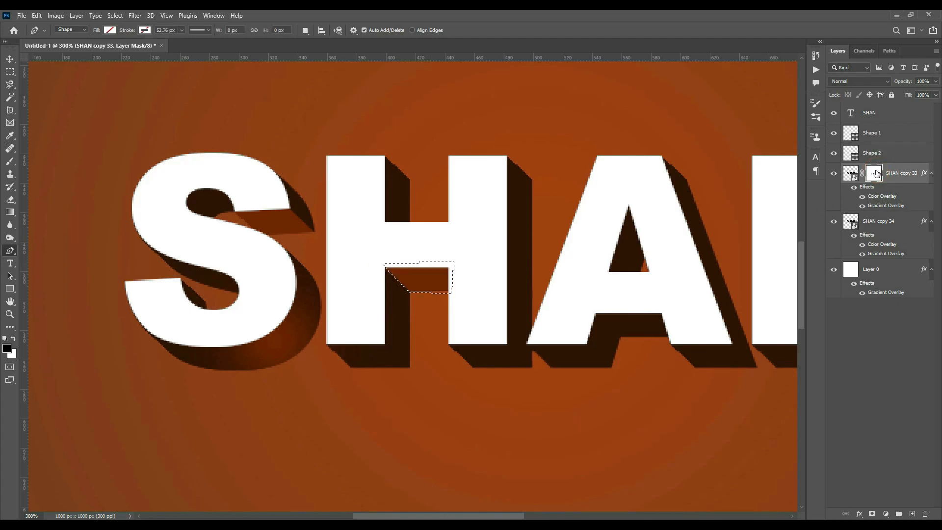
Step: Outline the face under the A's crossbar with the Pen, about 53 by 20 px, and mask that selection out of the dark extrusion
{"action": "left_click_drag", "start_coordinate": [572, 250], "coordinate": [423, 238]}
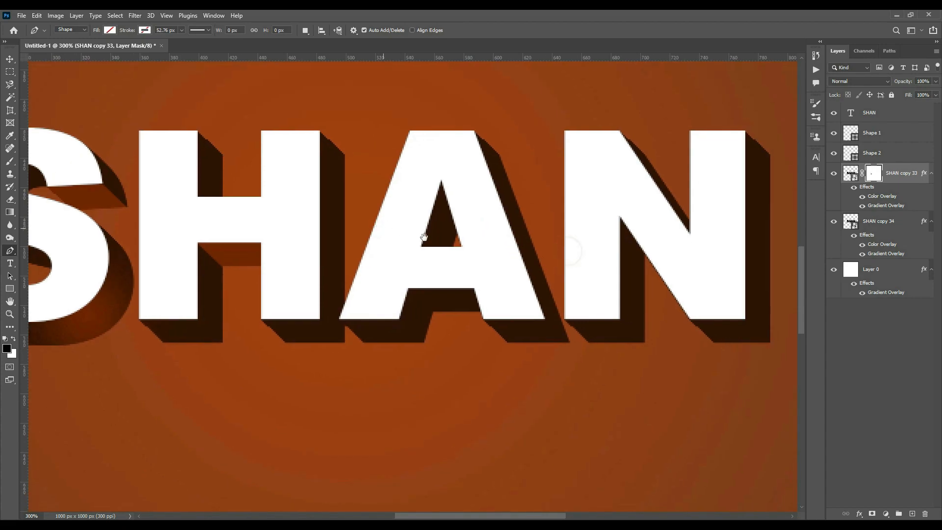
{"action": "left_click", "coordinate": [409, 290]}
{"action": "left_click", "coordinate": [433, 313]}
{"action": "left_click", "coordinate": [484, 315]}
{"action": "left_click", "coordinate": [479, 285]}
{"action": "left_click", "coordinate": [407, 288]}
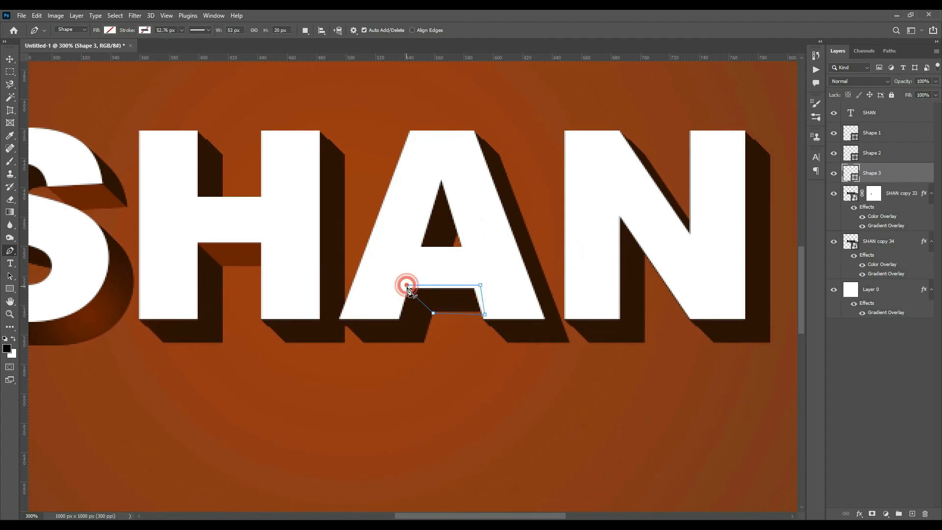
{"action": "left_click", "coordinate": [339, 320]}
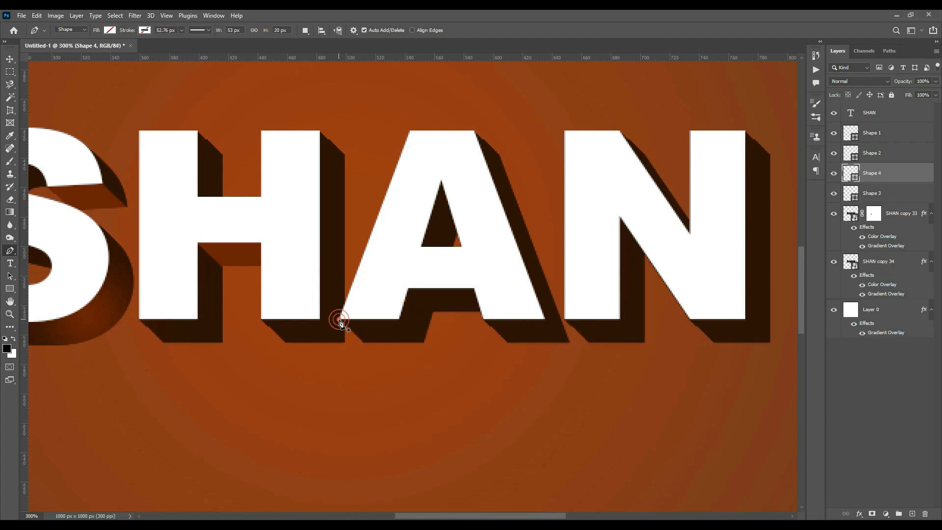
{"action": "key", "text": "ctrl+z"}
{"action": "key", "text": "ctrl+Return"}
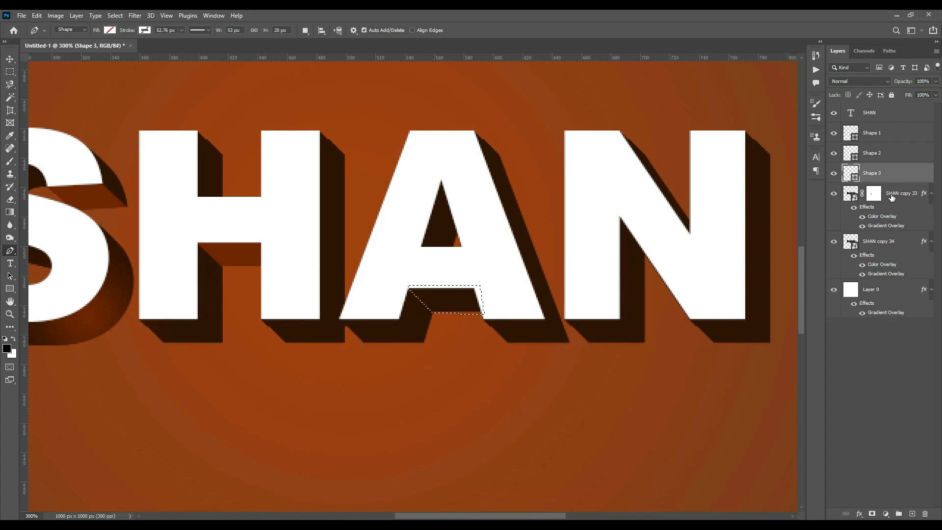
{"action": "left_click", "coordinate": [872, 196]}
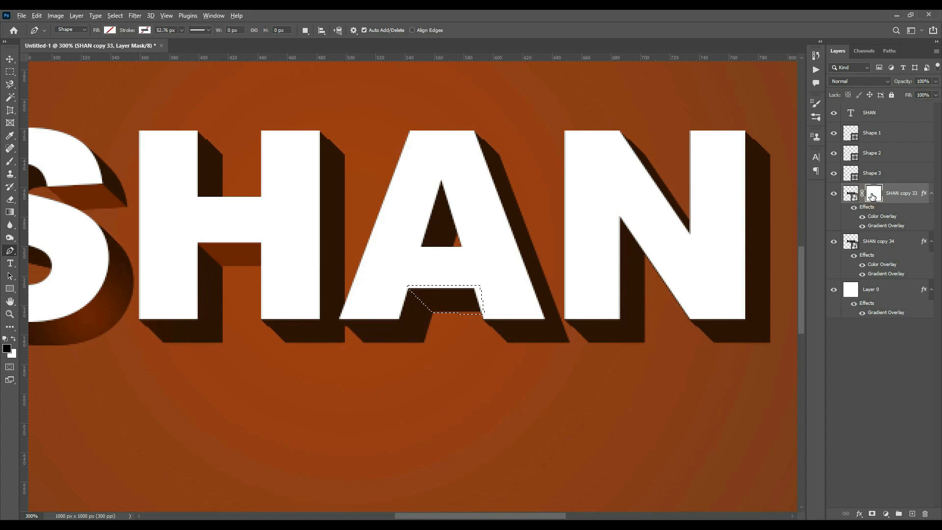
Step: Outline the bottom face of the H's second leg, about 59 by 27 px, fill the selection black on the dark extrusion's mask, and deselect
{"action": "left_click", "coordinate": [319, 319]}
{"action": "left_click", "coordinate": [345, 342]}
{"action": "left_click", "coordinate": [265, 356]}
{"action": "left_click_drag", "start_coordinate": [258, 320], "coordinate": [271, 316]}
{"action": "left_click", "coordinate": [317, 319]}
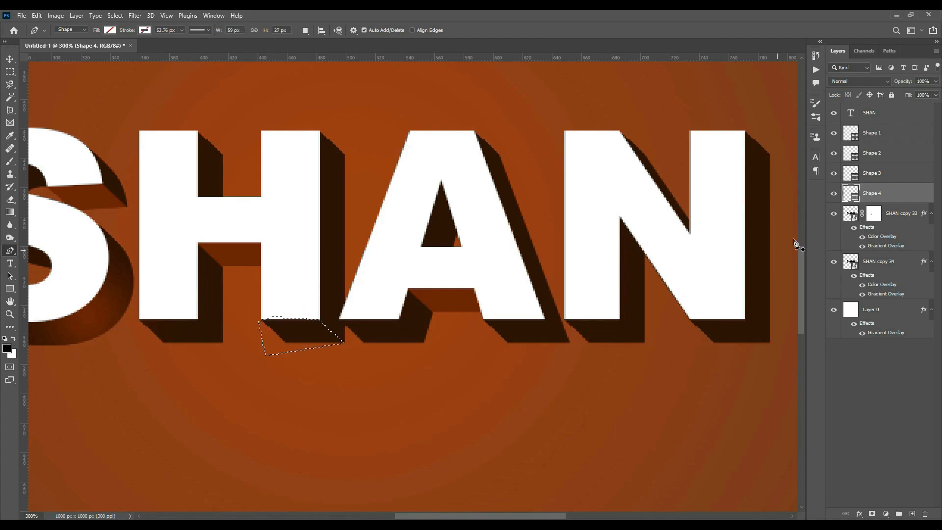
{"action": "left_click", "coordinate": [874, 215]}
{"action": "key", "text": "alt+BackSpace"}
{"action": "key", "text": "ctrl+d"}
Step: Trace the bottom face of the H's first leg with the Pen and fill its selection with black on the dark extrusion's layer mask
{"action": "left_click_drag", "start_coordinate": [311, 354], "coordinate": [385, 354]}
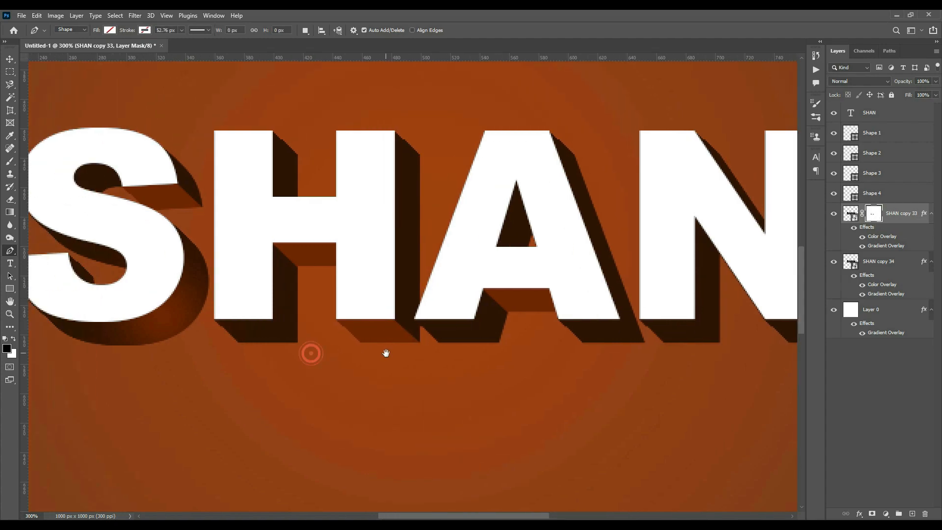
{"action": "left_click", "coordinate": [211, 319]}
{"action": "left_click", "coordinate": [273, 320]}
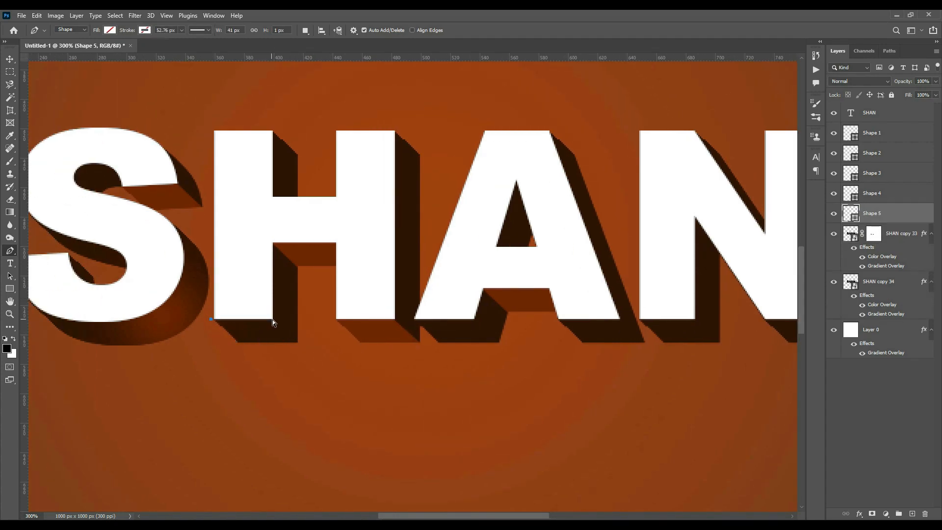
{"action": "left_click", "coordinate": [272, 319]}
{"action": "left_click", "coordinate": [298, 344]}
{"action": "left_click", "coordinate": [300, 355]}
{"action": "left_click", "coordinate": [227, 357]}
{"action": "key", "text": "ctrl+Return"}
{"action": "left_click", "coordinate": [872, 234]}
{"action": "key", "text": "alt+BackSpace"}
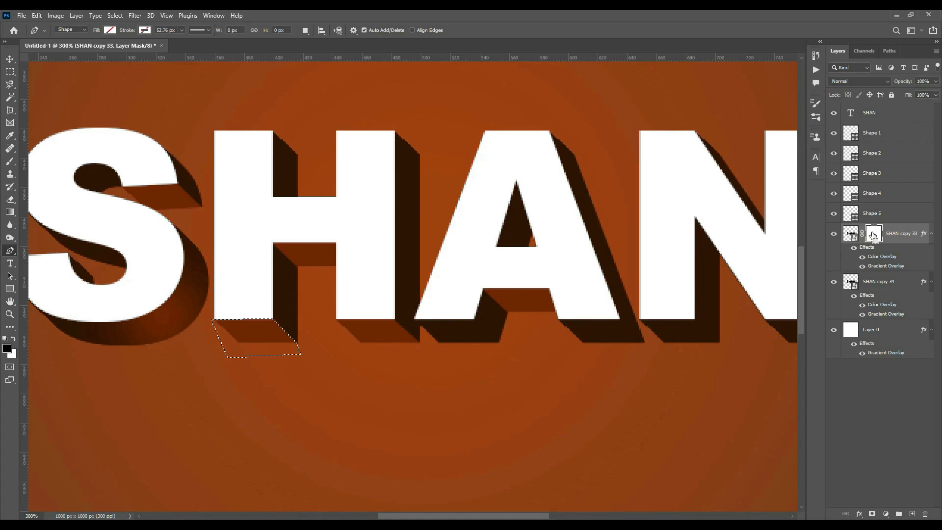
Step: Outline the bottom face of the A's first leg, about 59 by 21 px, and fill its selection black on the dark extrusion's mask
{"action": "left_click_drag", "start_coordinate": [444, 261], "coordinate": [272, 283]}
{"action": "left_click", "coordinate": [241, 341]}
{"action": "left_click", "coordinate": [302, 341]}
{"action": "left_click", "coordinate": [328, 368]}
{"action": "left_click", "coordinate": [257, 373]}
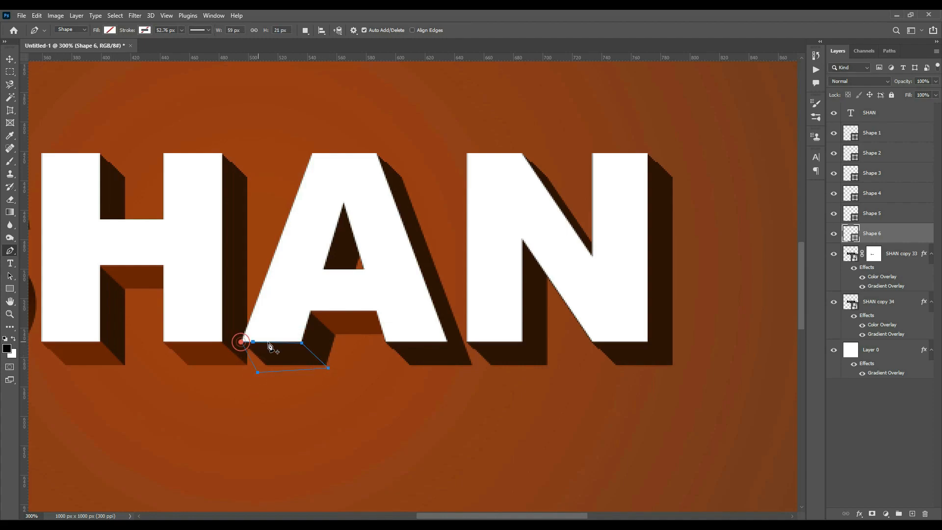
{"action": "key", "text": "ctrl+Return"}
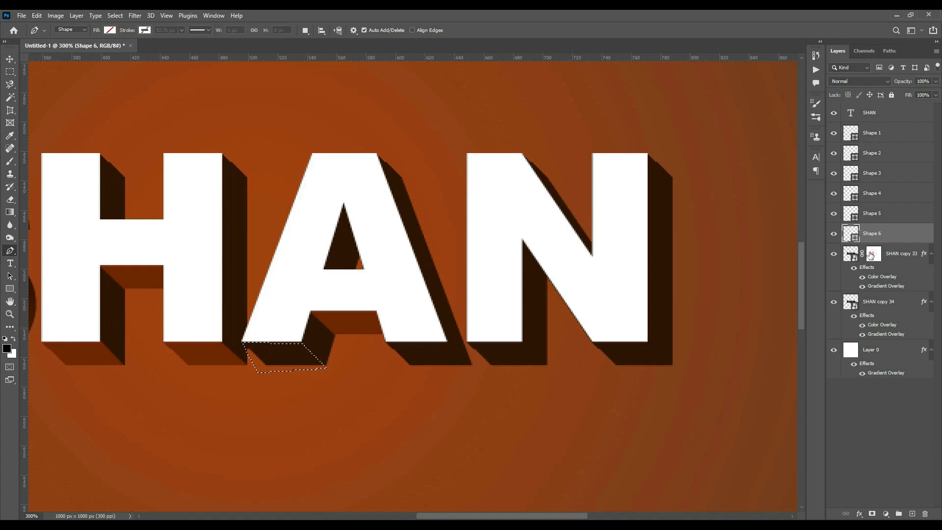
{"action": "left_click", "coordinate": [872, 254]}
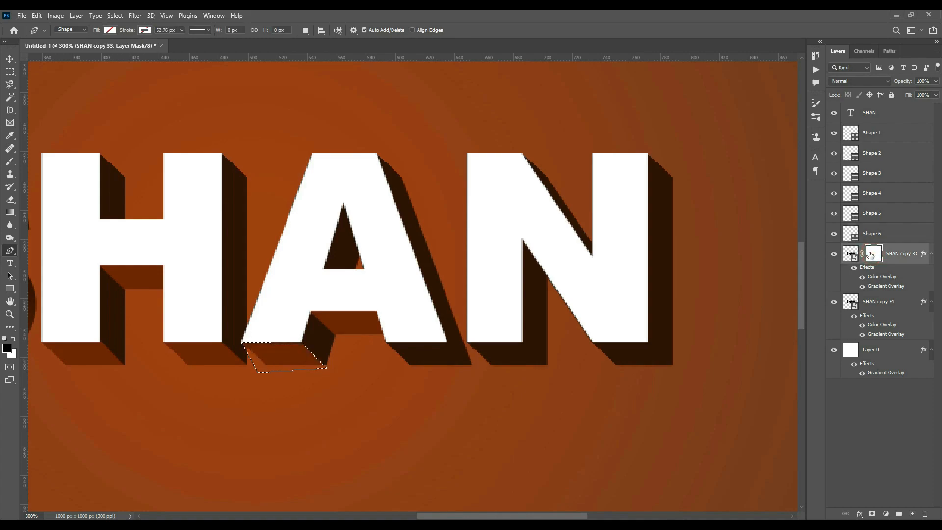
Step: Trace the bottom face of the A's second leg with the Pen, fill the selection black on the dark extrusion's mask, and deselect
{"action": "left_click", "coordinate": [385, 342]}
{"action": "left_click", "coordinate": [448, 341]}
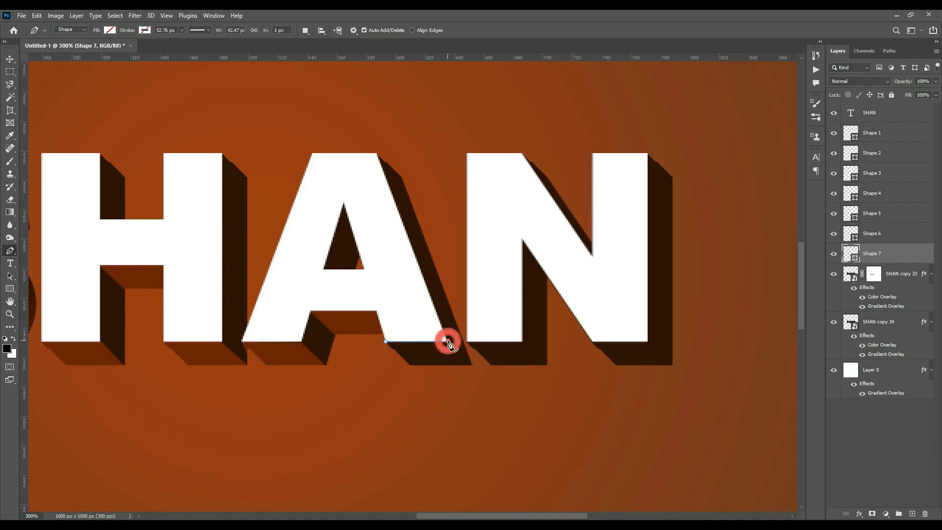
{"action": "left_click", "coordinate": [474, 366]}
{"action": "left_click", "coordinate": [388, 371]}
{"action": "left_click", "coordinate": [386, 342]}
{"action": "key", "text": "ctrl+Return"}
{"action": "left_click", "coordinate": [874, 274]}
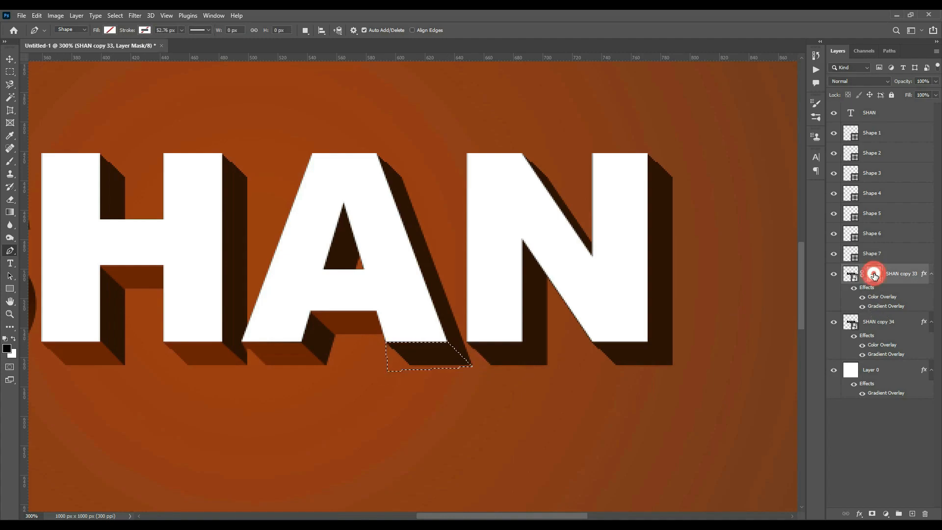
{"action": "key", "text": "alt+BackSpace"}
{"action": "key", "text": "ctrl+d"}
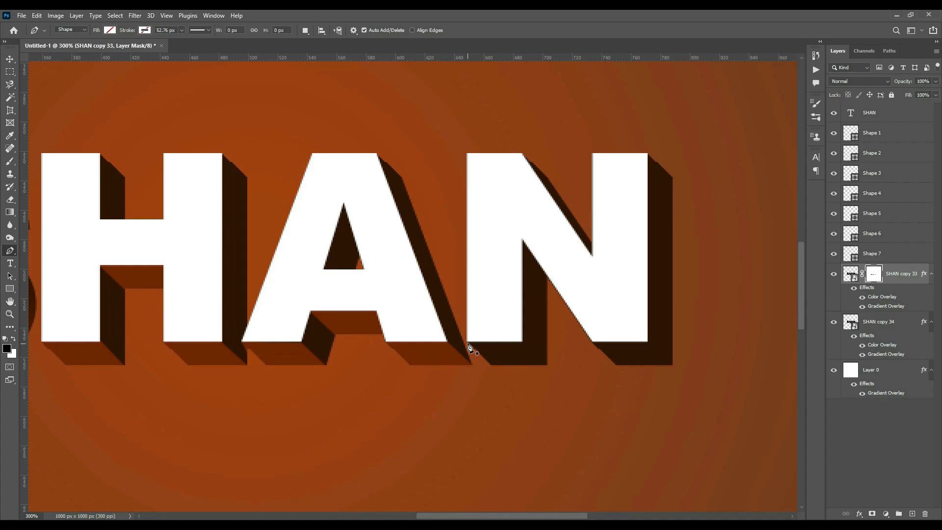
Step: Outline the bottom face of the N's first stem, about 57 by 17 px, and mask that selection out of the dark extrusion in black
{"action": "left_click", "coordinate": [465, 343]}
{"action": "left_click", "coordinate": [521, 342]}
{"action": "left_click", "coordinate": [547, 366]}
{"action": "left_click", "coordinate": [488, 366]}
{"action": "left_click", "coordinate": [465, 343]}
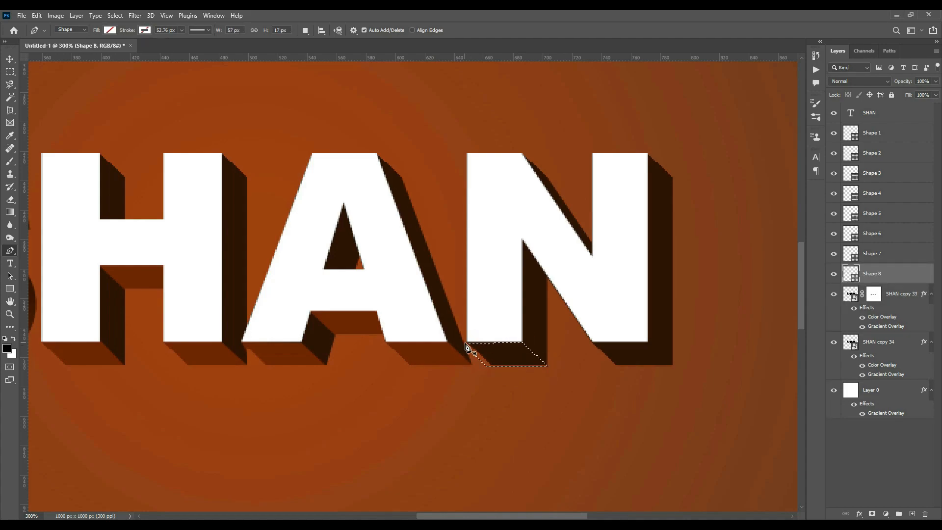
{"action": "left_click", "coordinate": [874, 295]}
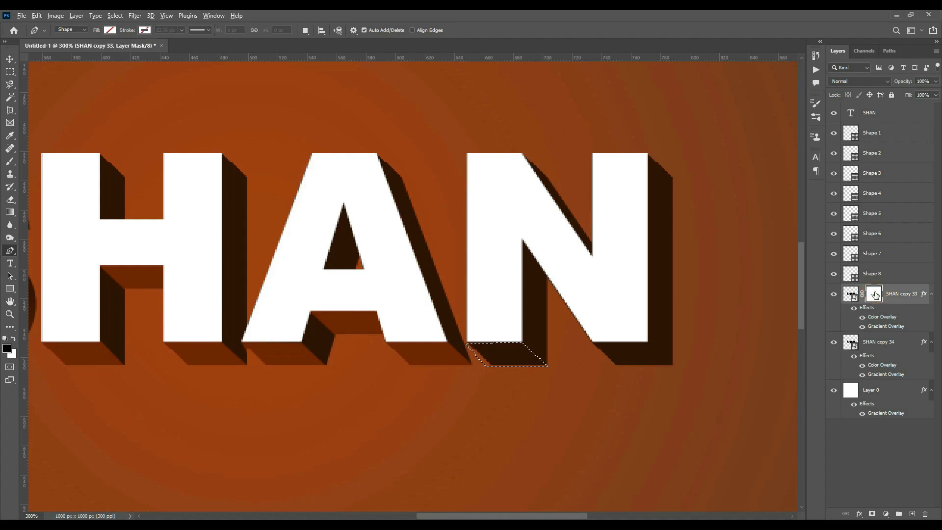
Step: Trace the bottom face of the N's second stem with the Pen, fill the selection black on the dark extrusion's mask, and deselect
{"action": "left_click", "coordinate": [591, 342]}
{"action": "left_click", "coordinate": [648, 343]}
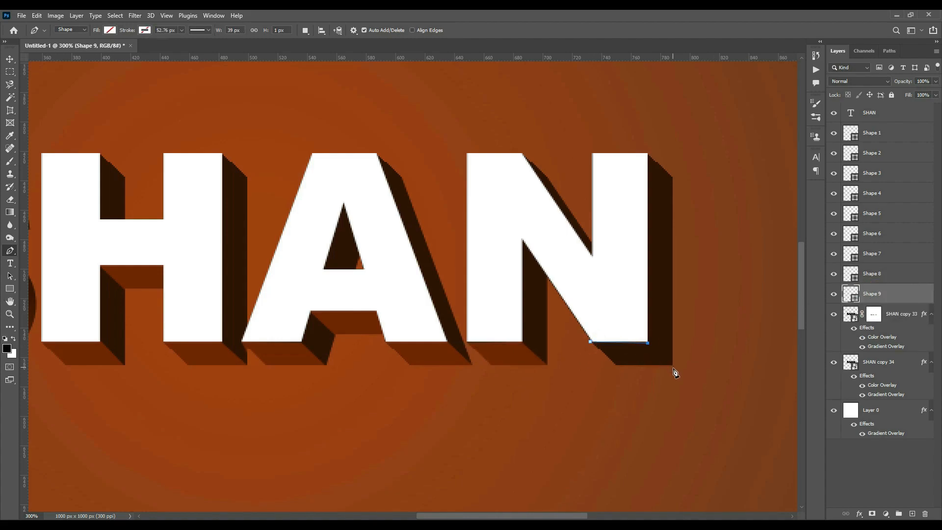
{"action": "left_click", "coordinate": [676, 368]}
{"action": "left_click", "coordinate": [585, 379]}
{"action": "left_click", "coordinate": [591, 342]}
{"action": "left_click", "coordinate": [873, 315]}
{"action": "key", "text": "alt+BackSpace"}
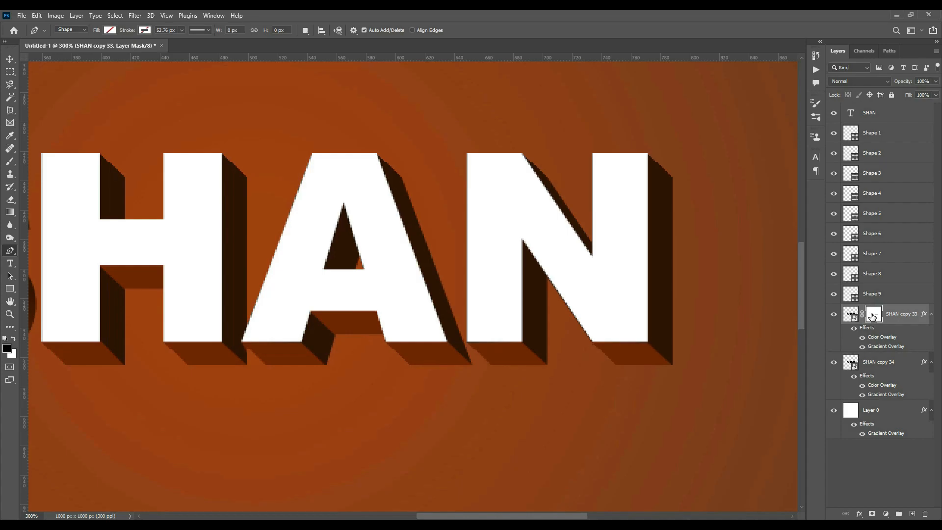